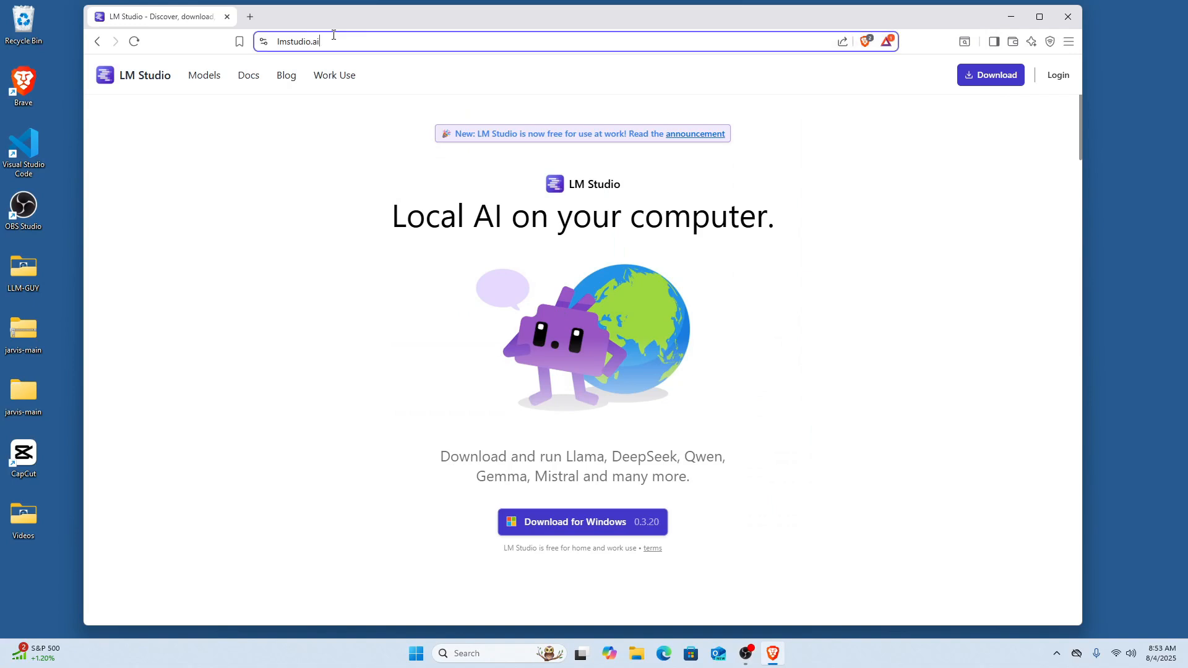
# Download LM Studio for Windows and install it for the current user only, in the default destination folder.
pyautogui.click(328, 135)
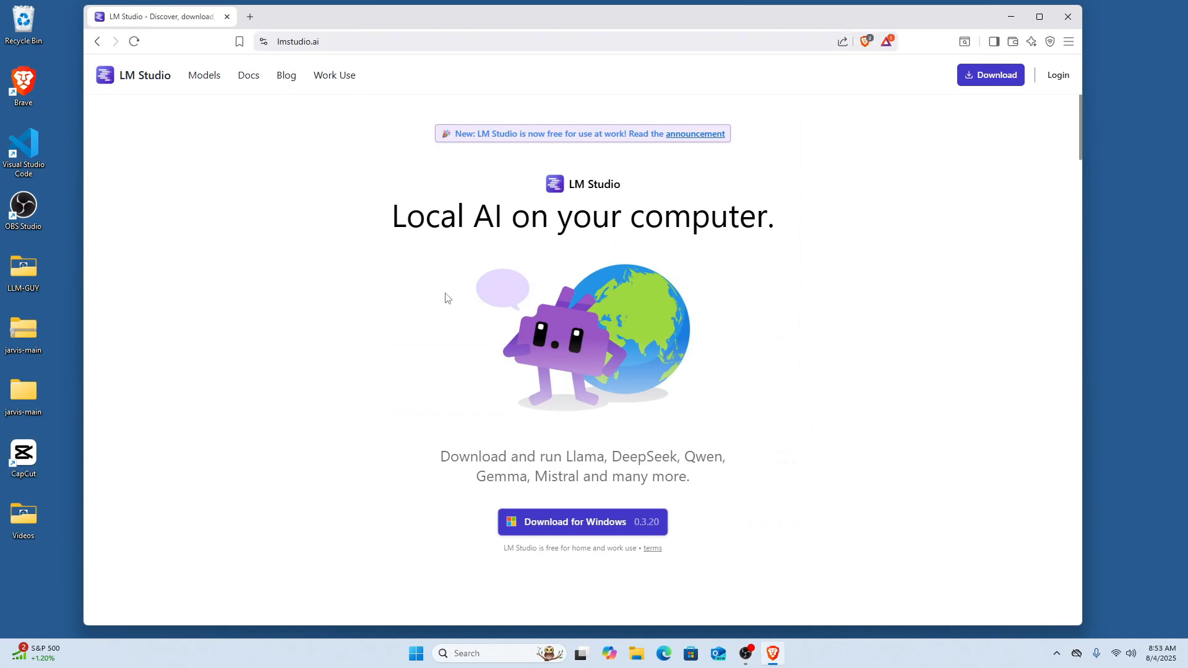
pyautogui.click(598, 525)
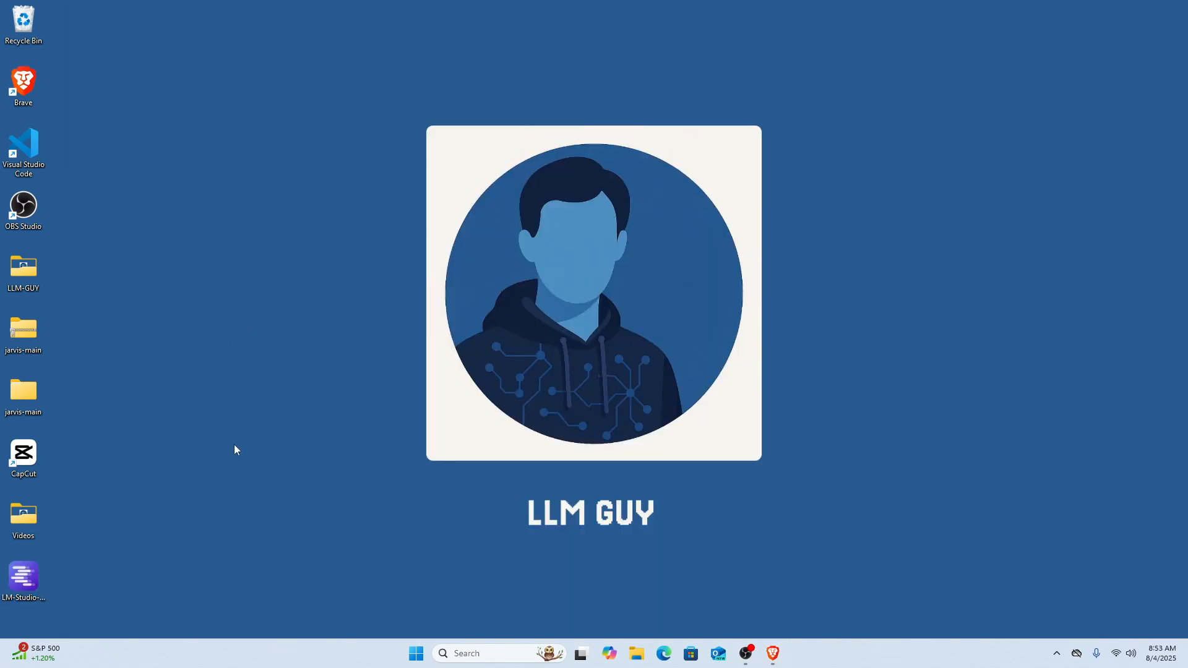
pyautogui.doubleClick(26, 573)
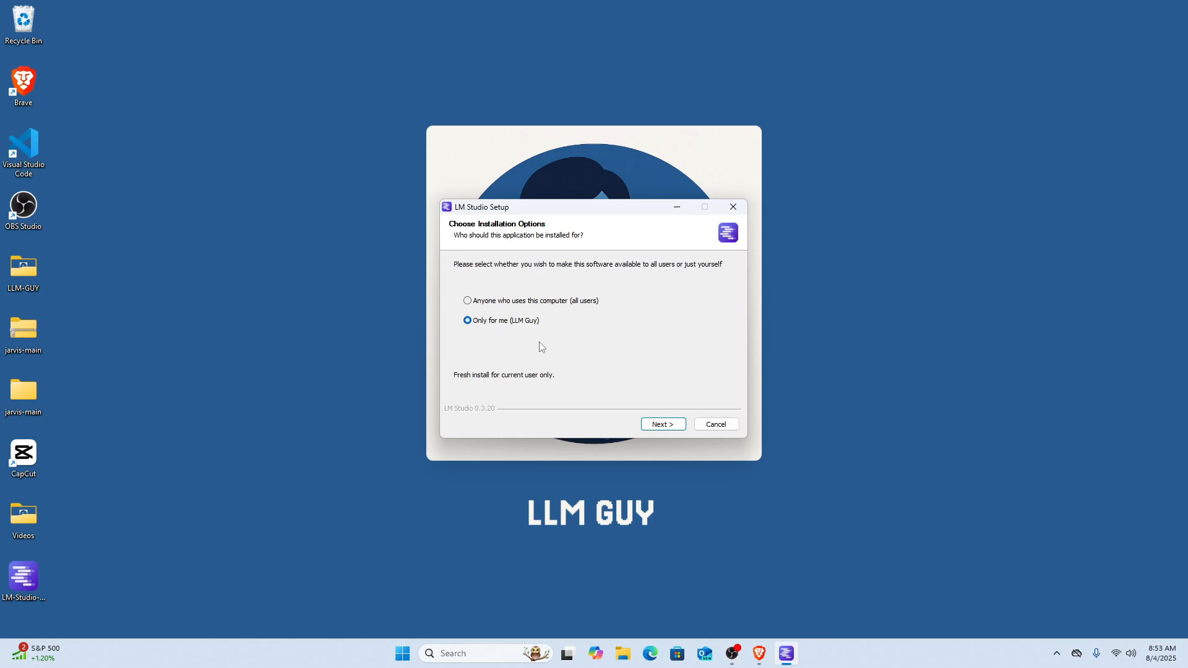
pyautogui.click(680, 426)
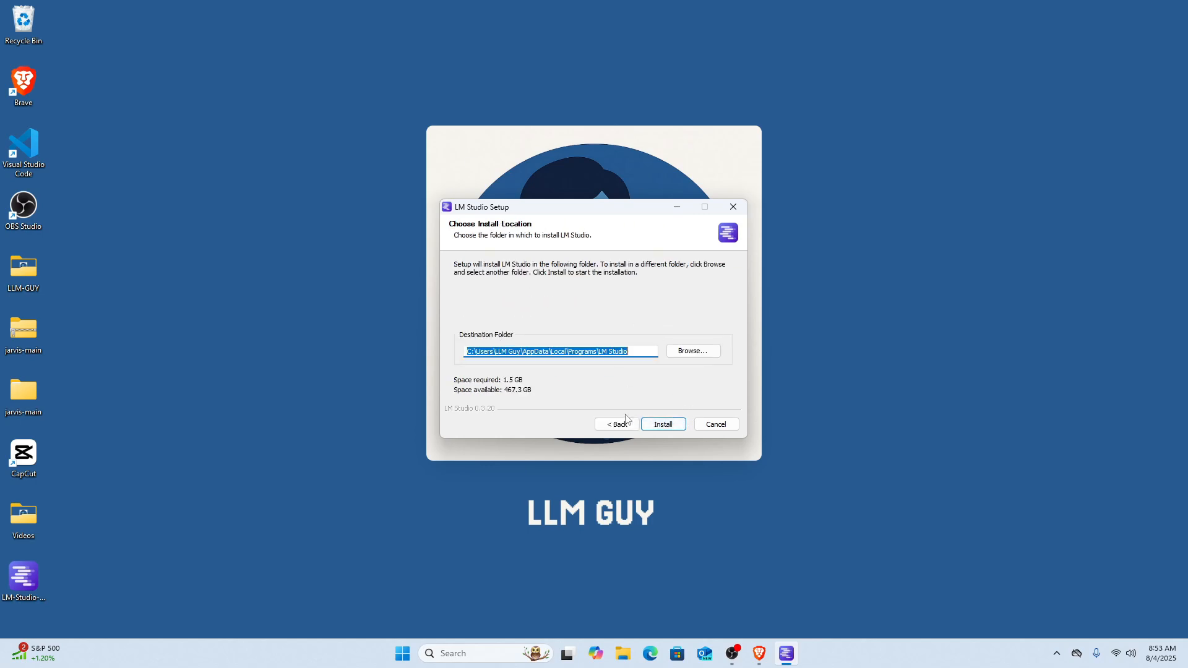
pyautogui.click(670, 425)
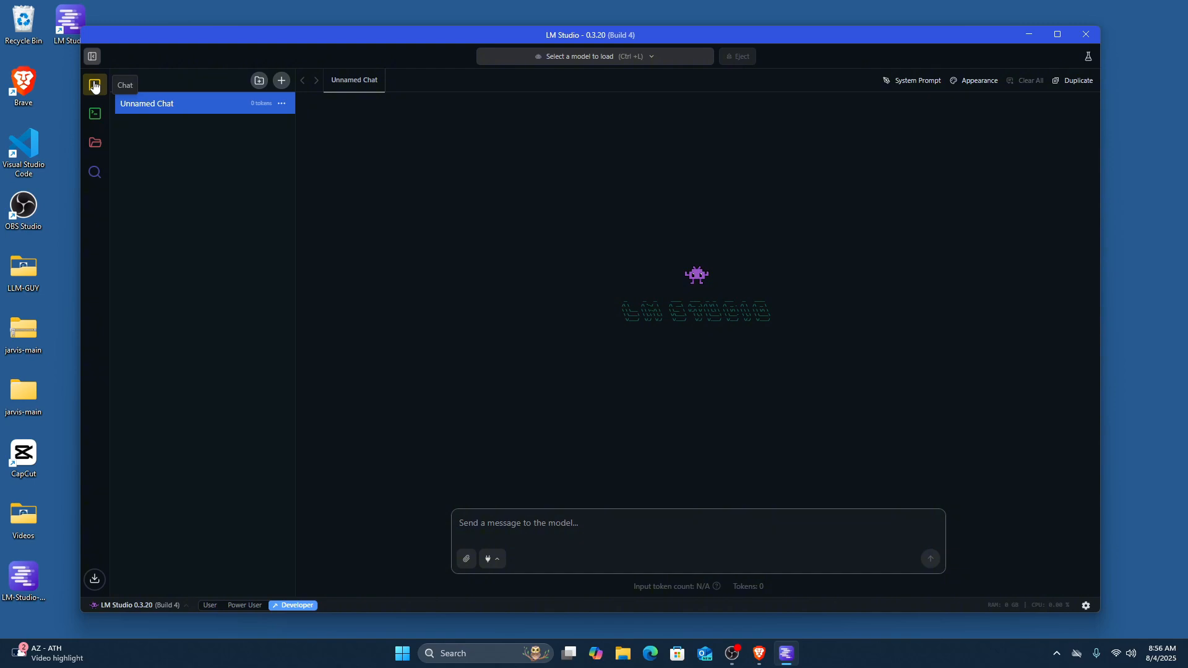
# Look over the developer server page with its supported endpoints, including /v1/embeddings, and the local models directory.
pyautogui.click(95, 113)
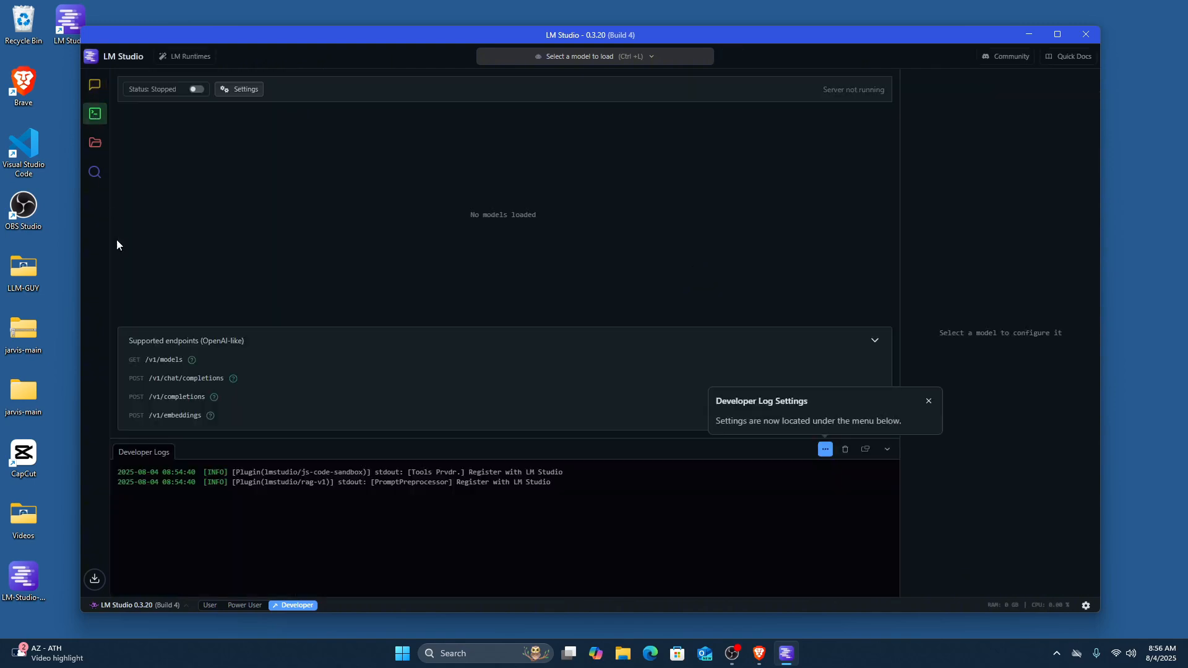
pyautogui.moveTo(210, 419)
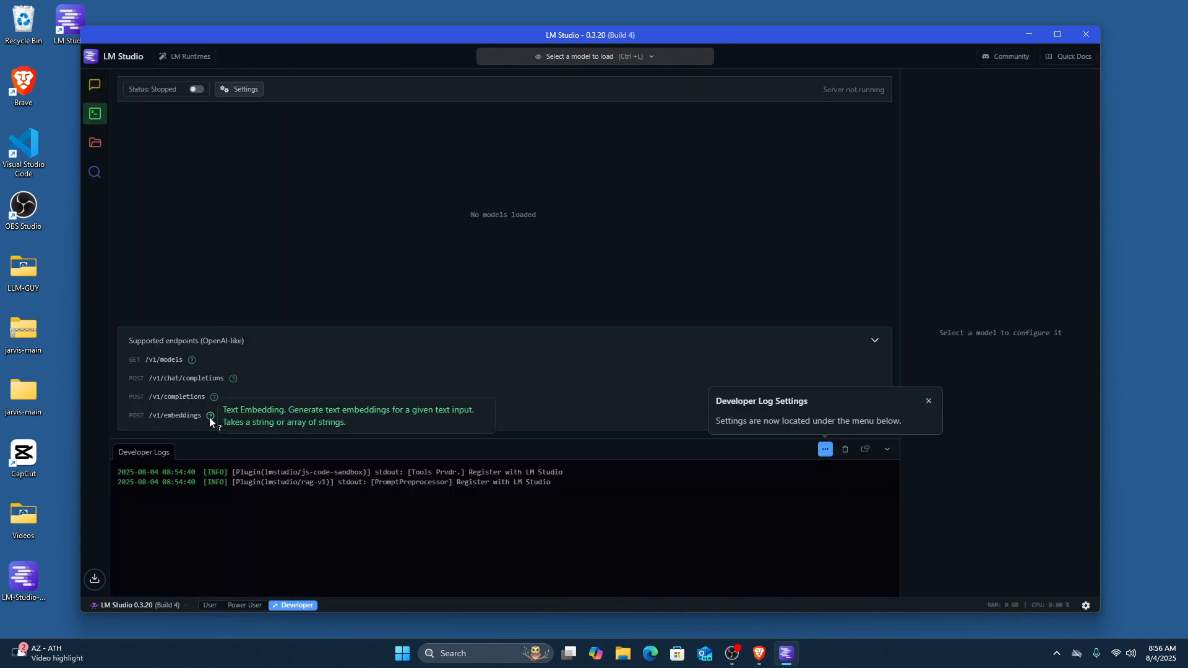
pyautogui.click(99, 148)
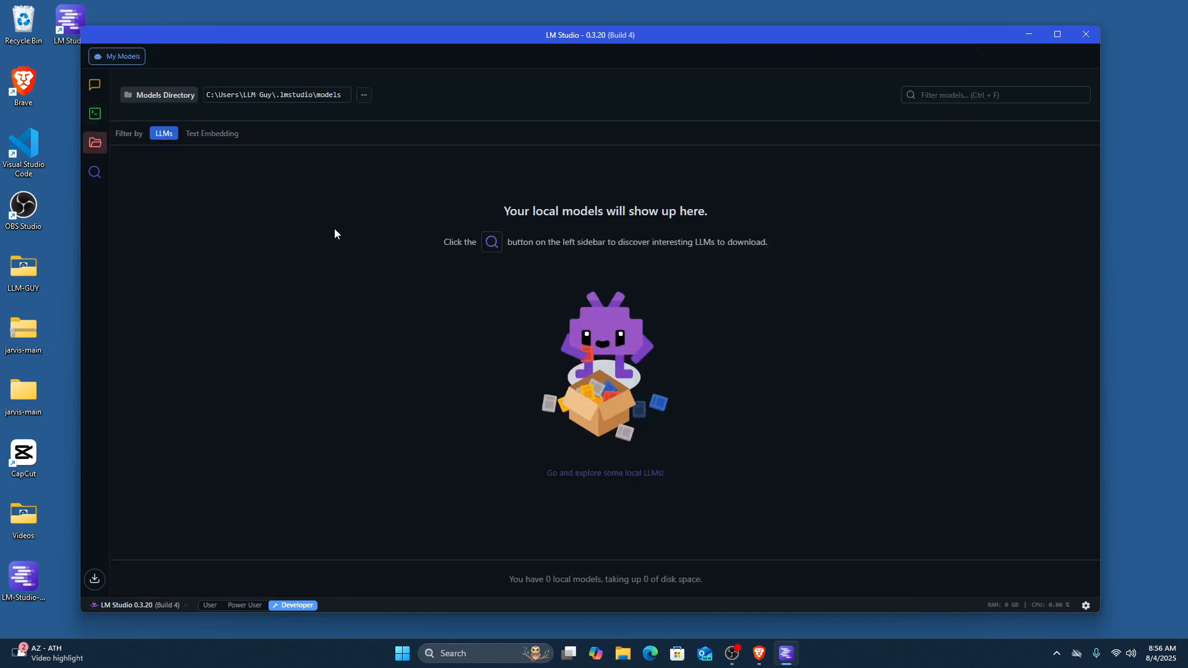
pyautogui.moveTo(335, 234); pyautogui.dragTo(418, 373)
pyautogui.click(388, 240)
# Browse the model catalog, sort it by Most Downloads and download the Deepseek R1 0528 Qwen3 8B model.
pyautogui.click(93, 176)
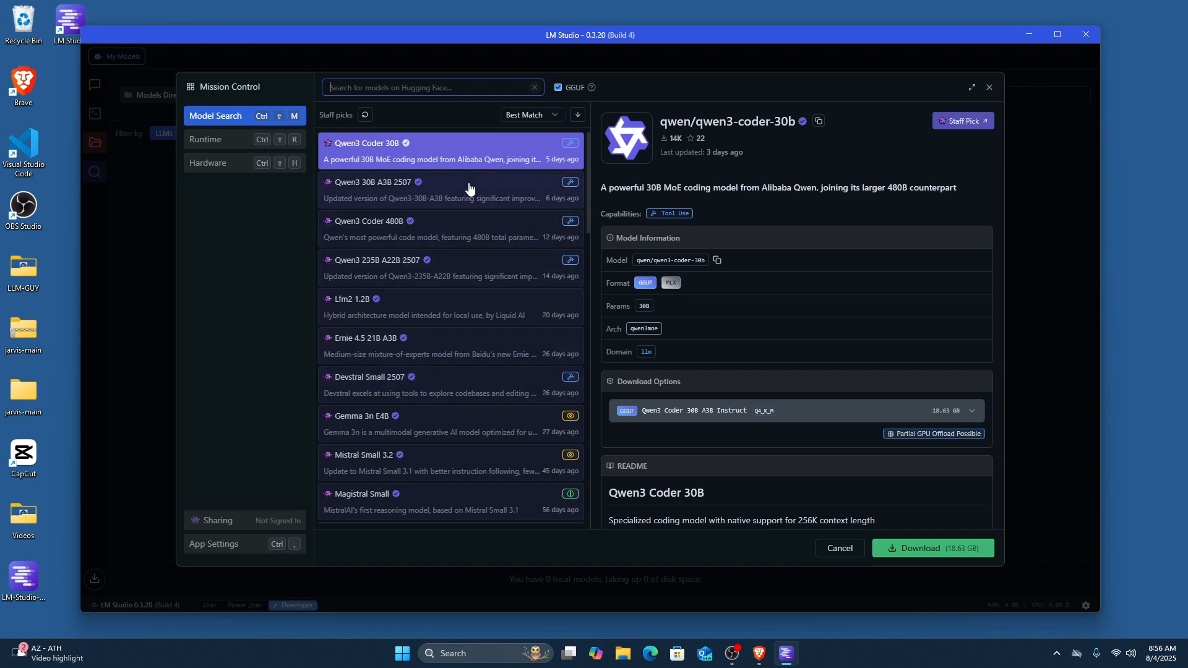
pyautogui.scroll(-5, 477, 260)
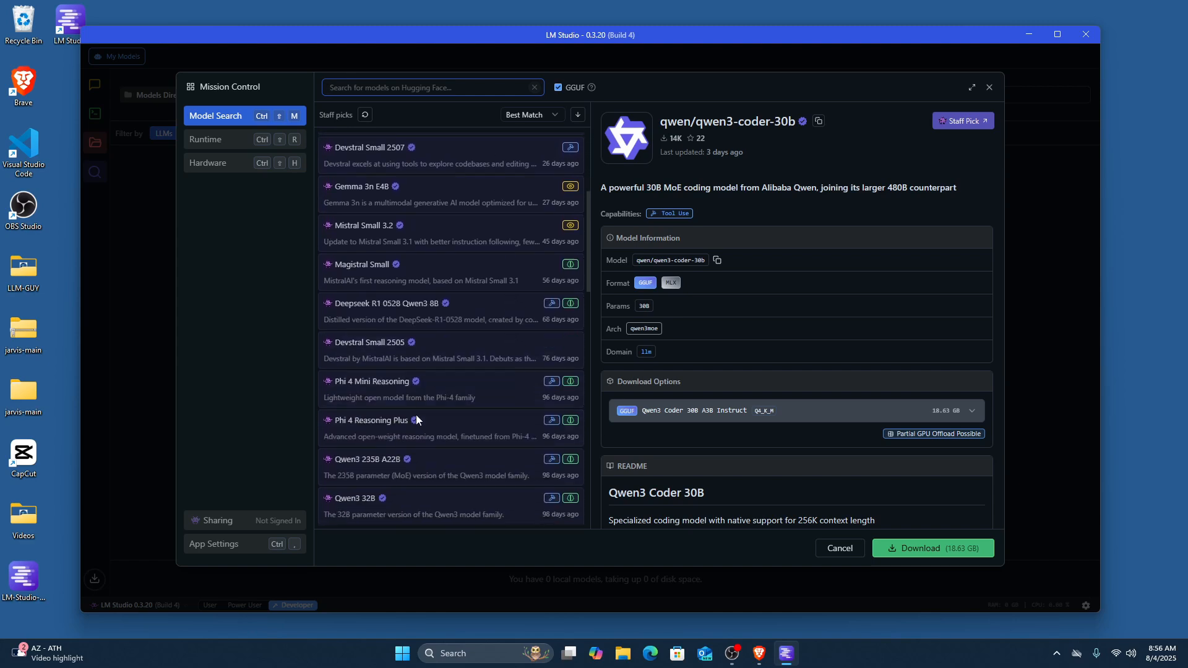
pyautogui.scroll(5, 433, 420)
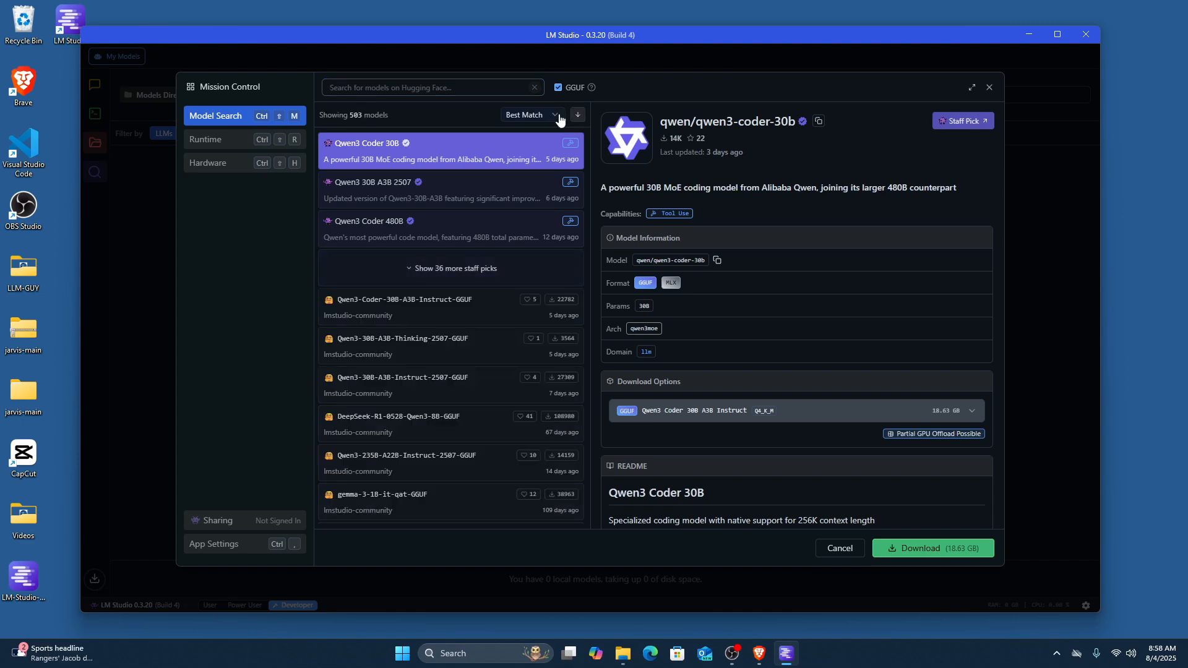
pyautogui.click(555, 116)
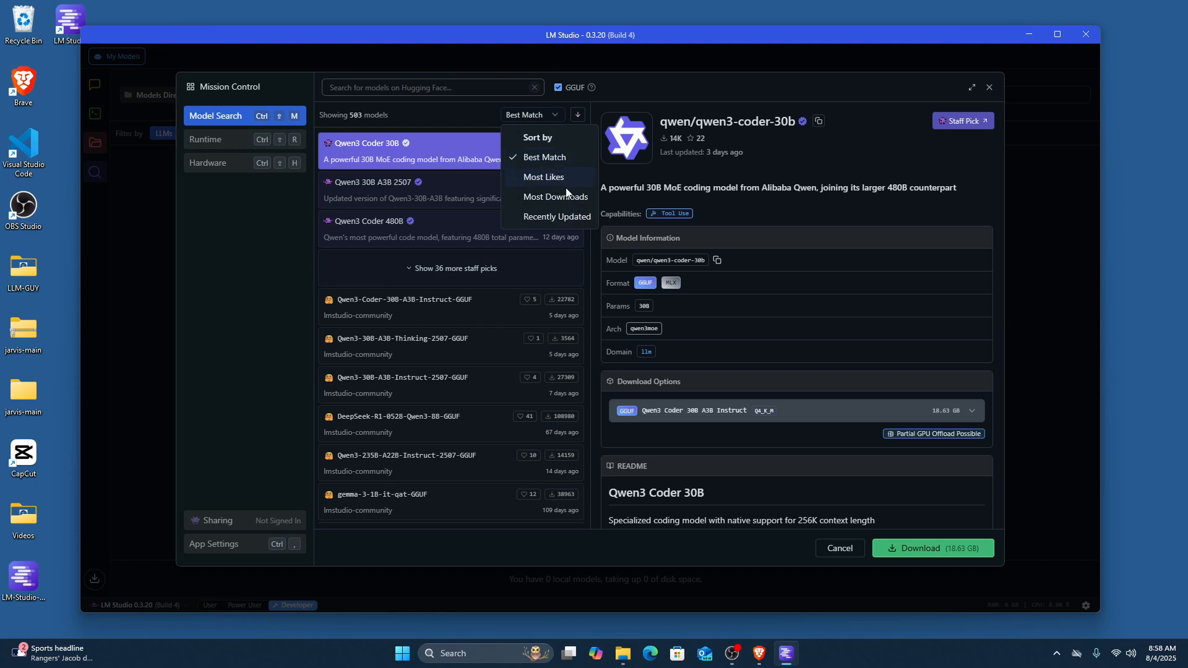
pyautogui.click(564, 201)
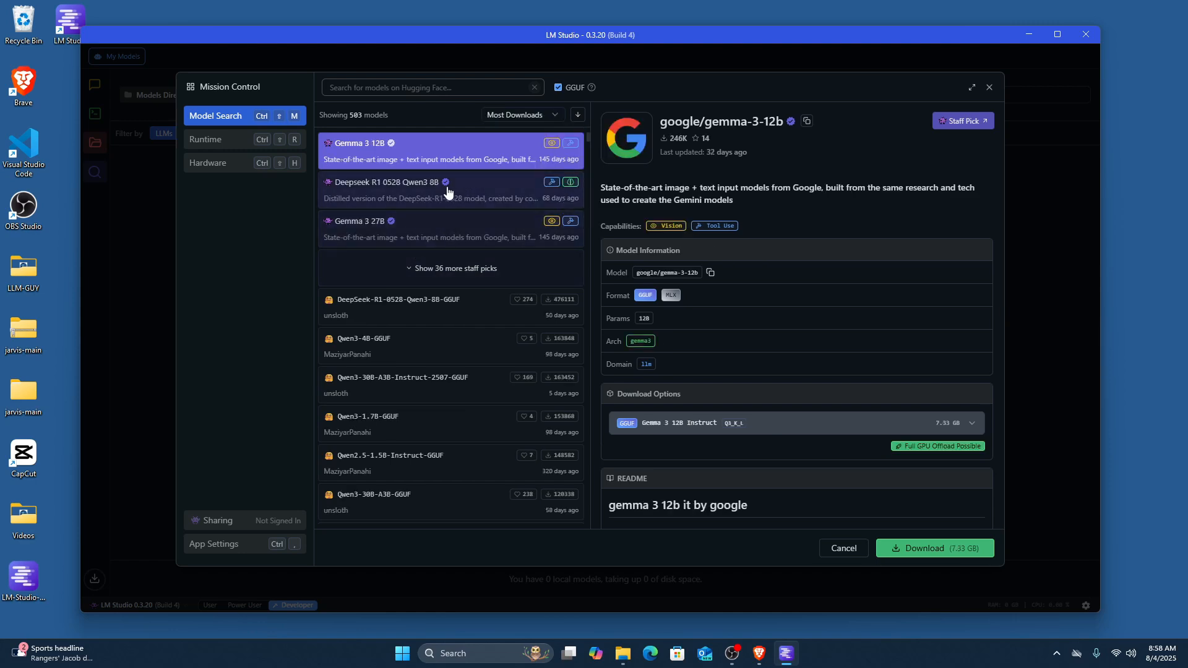
pyautogui.click(450, 192)
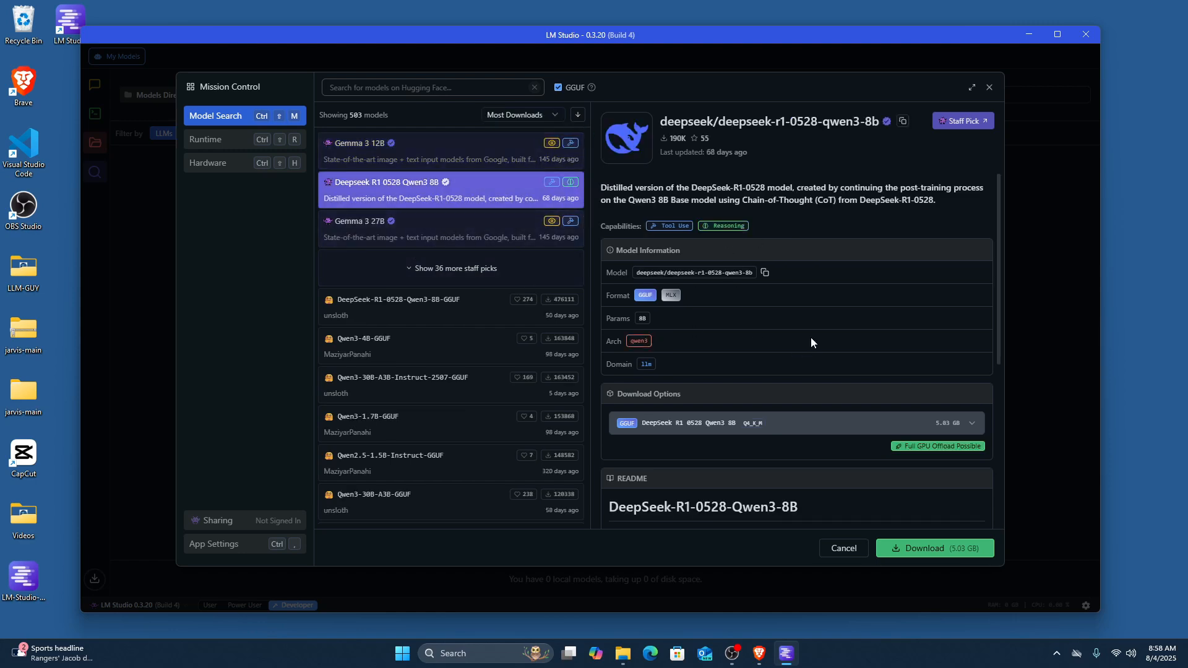
pyautogui.click(934, 549)
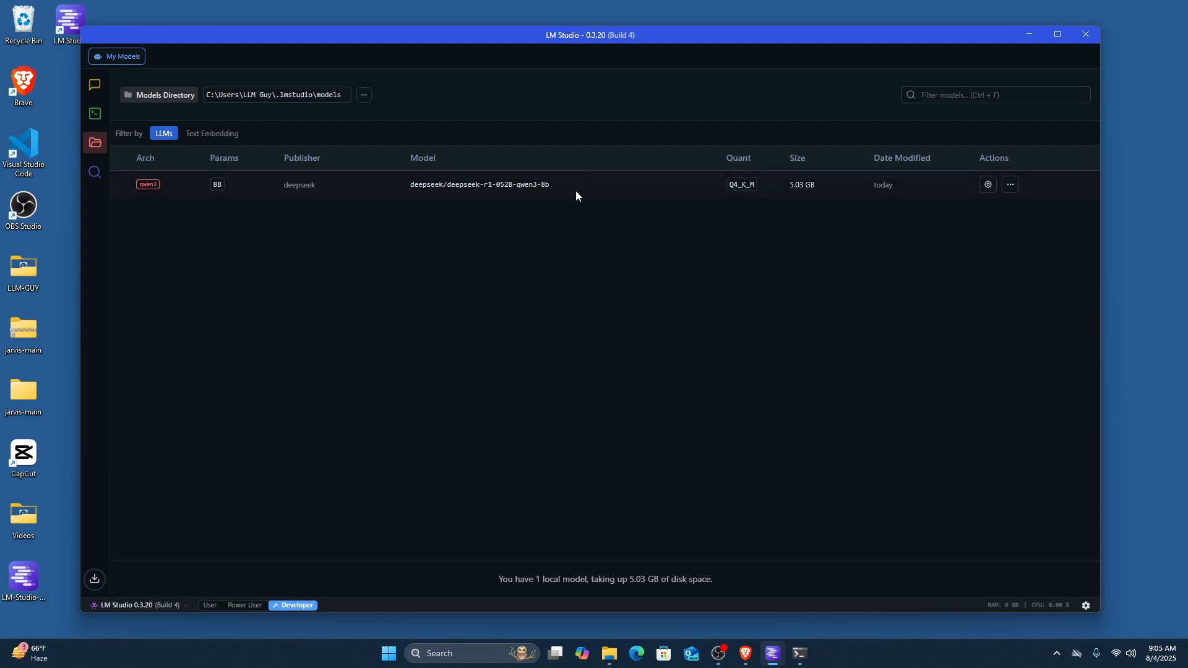
# Load the Deepseek R1 0528 Qwen3 8B model in the chat and send it the message "hello".
pyautogui.click(95, 84)
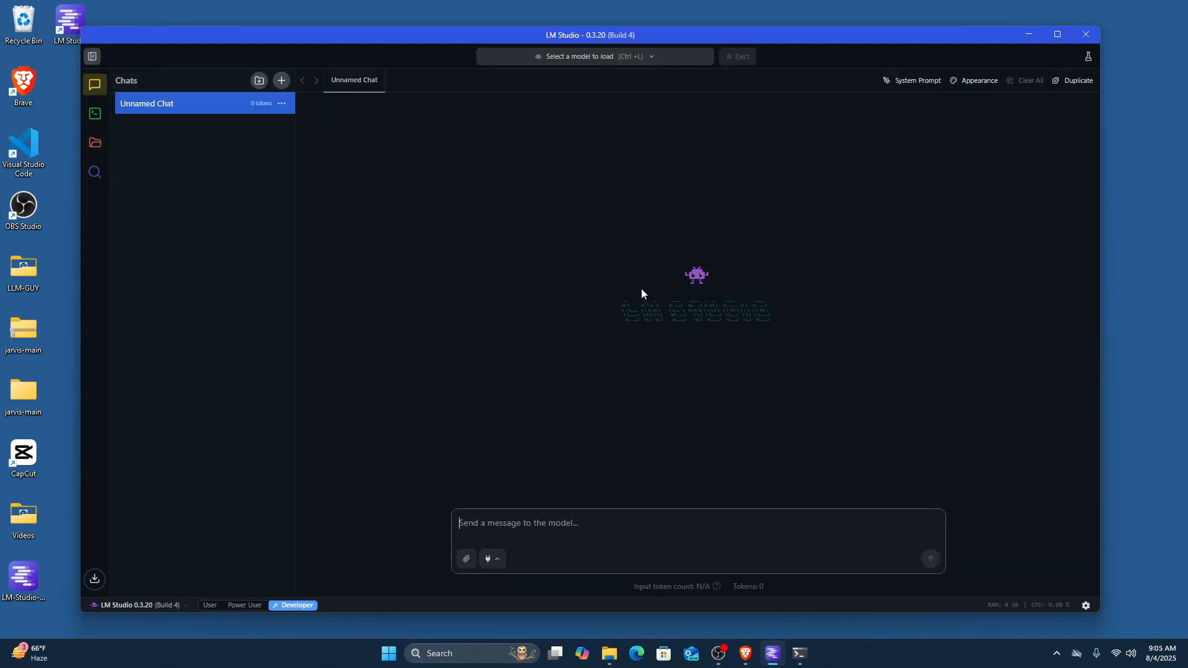
pyautogui.click(662, 61)
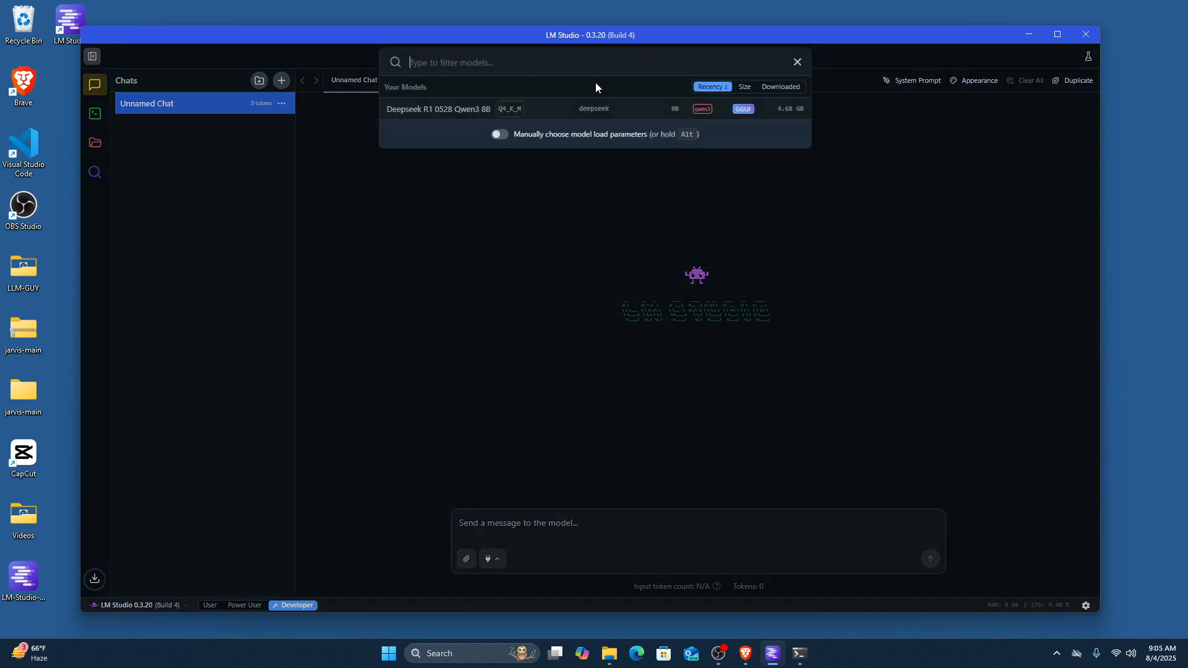
pyautogui.click(552, 114)
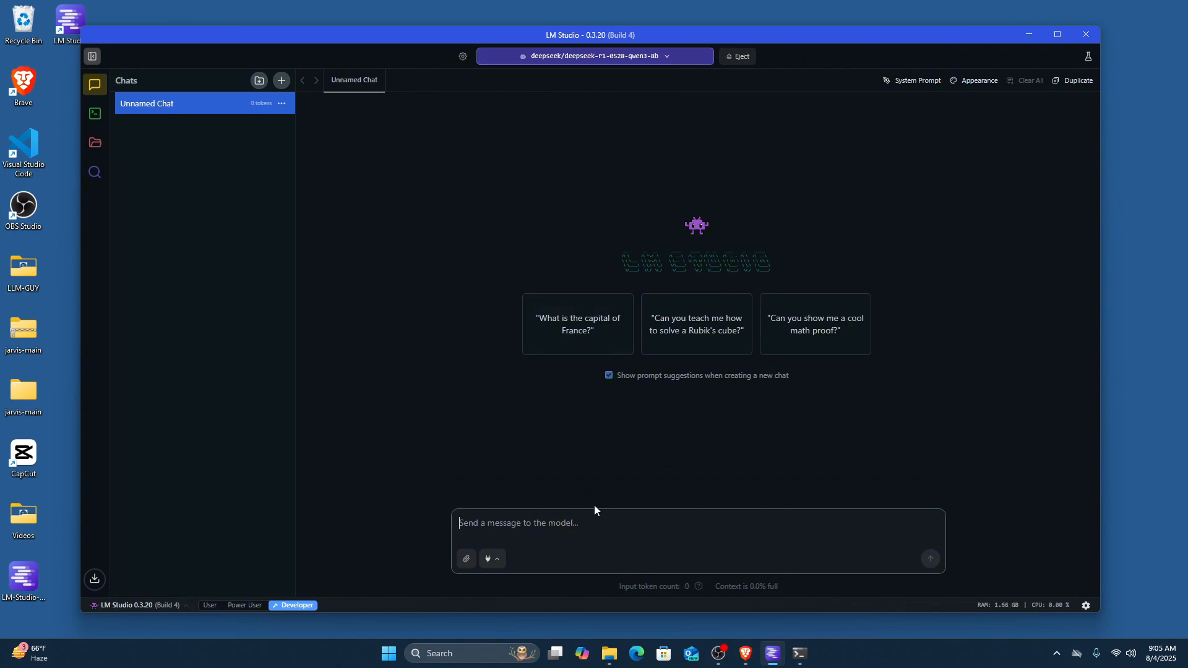
pyautogui.write('hello')
pyautogui.press('Return')
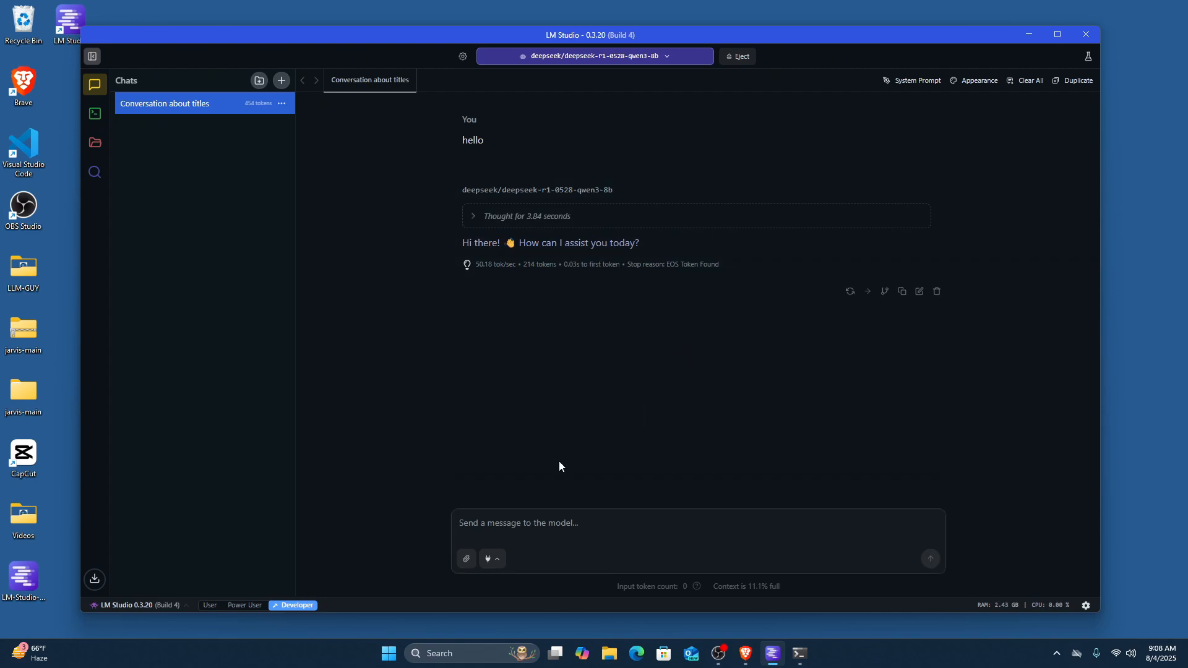
# View the conversation's system prompt editor and close it without entering a prompt.
pyautogui.click(542, 533)
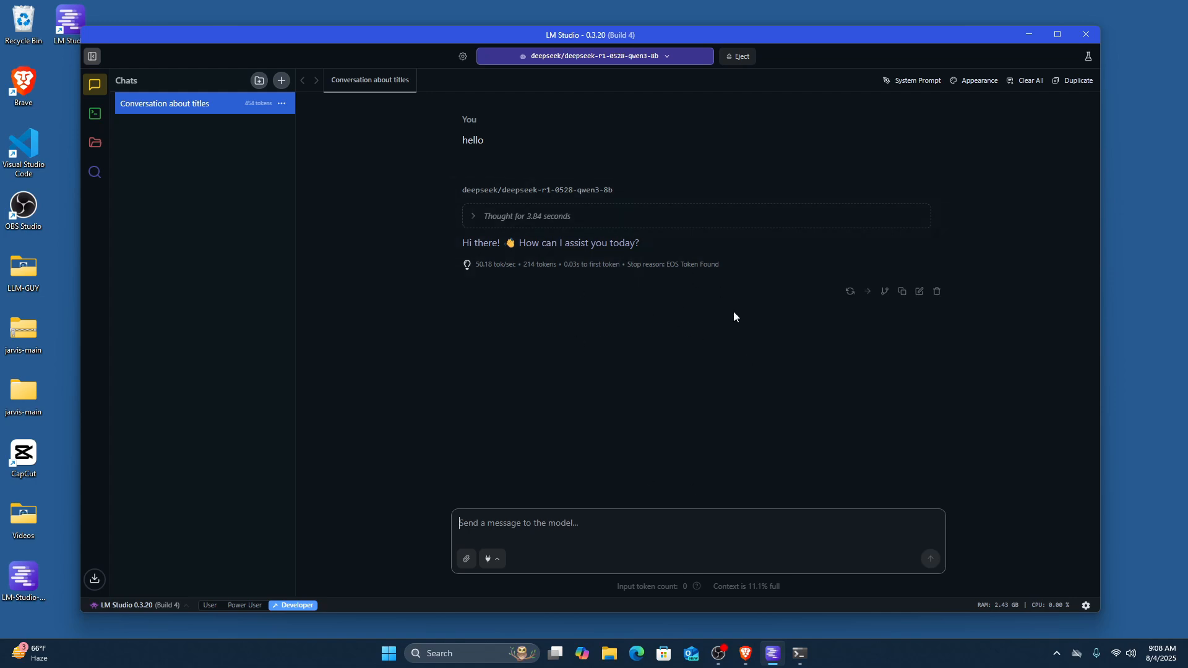
pyautogui.click(910, 82)
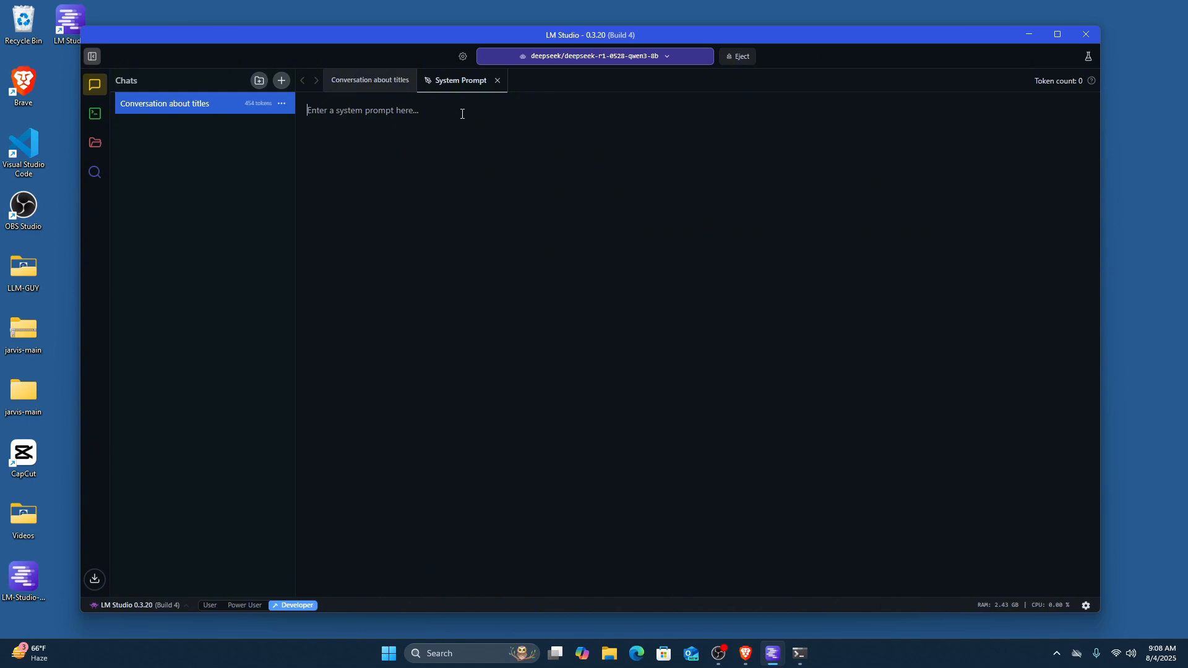
pyautogui.click(497, 81)
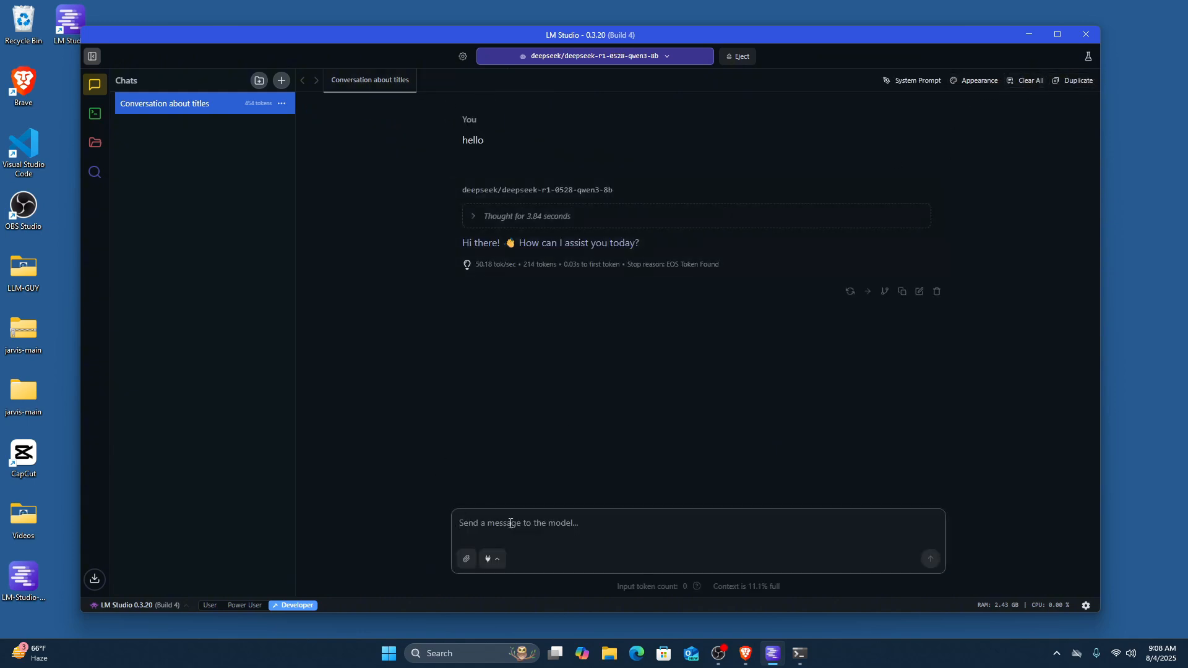
# Examine the chat integrations and the mcpServers entry in mcp.json, acknowledging the MCP caution, and close the file unchanged.
pyautogui.click(501, 560)
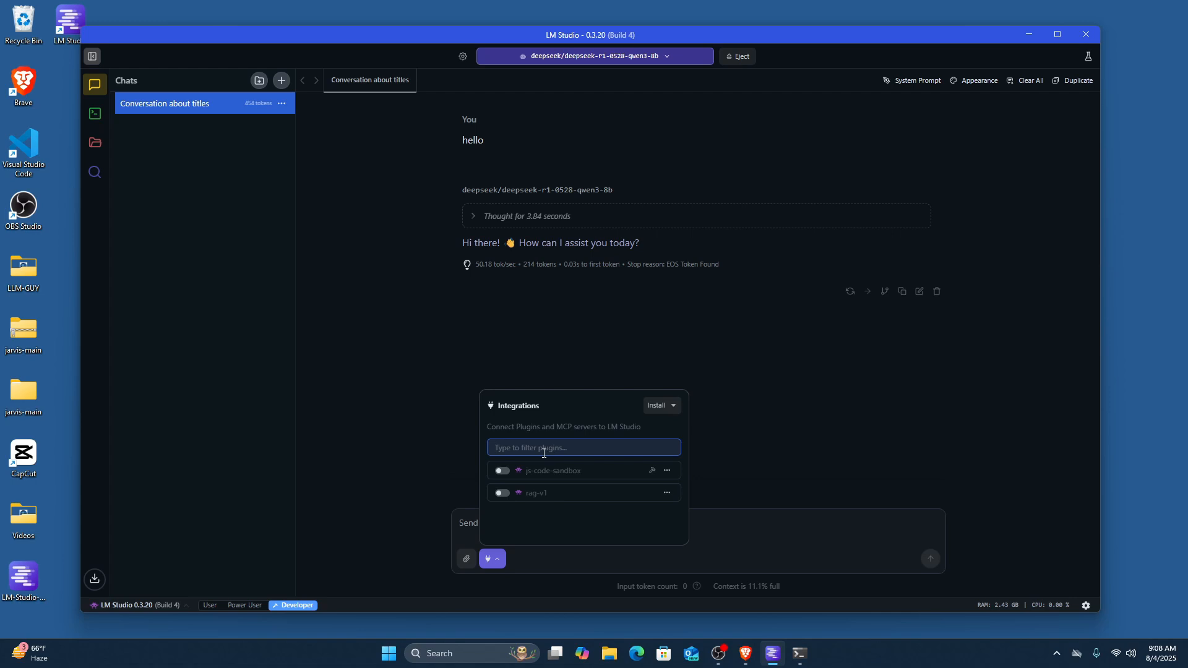
pyautogui.click(665, 411)
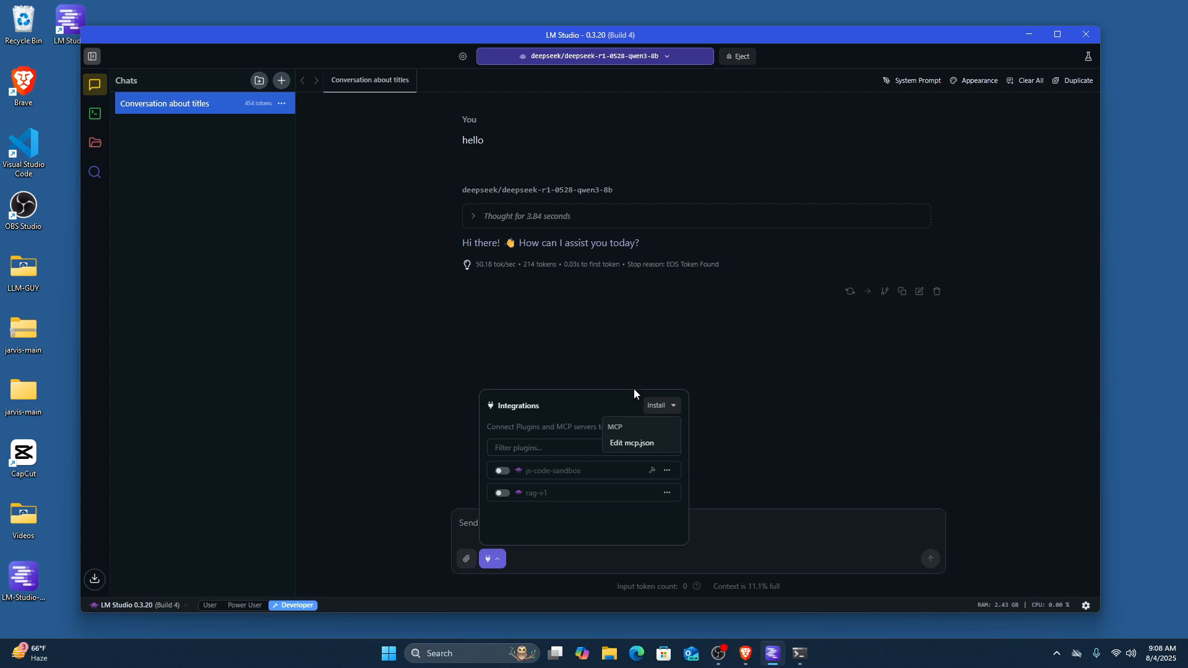
pyautogui.click(651, 443)
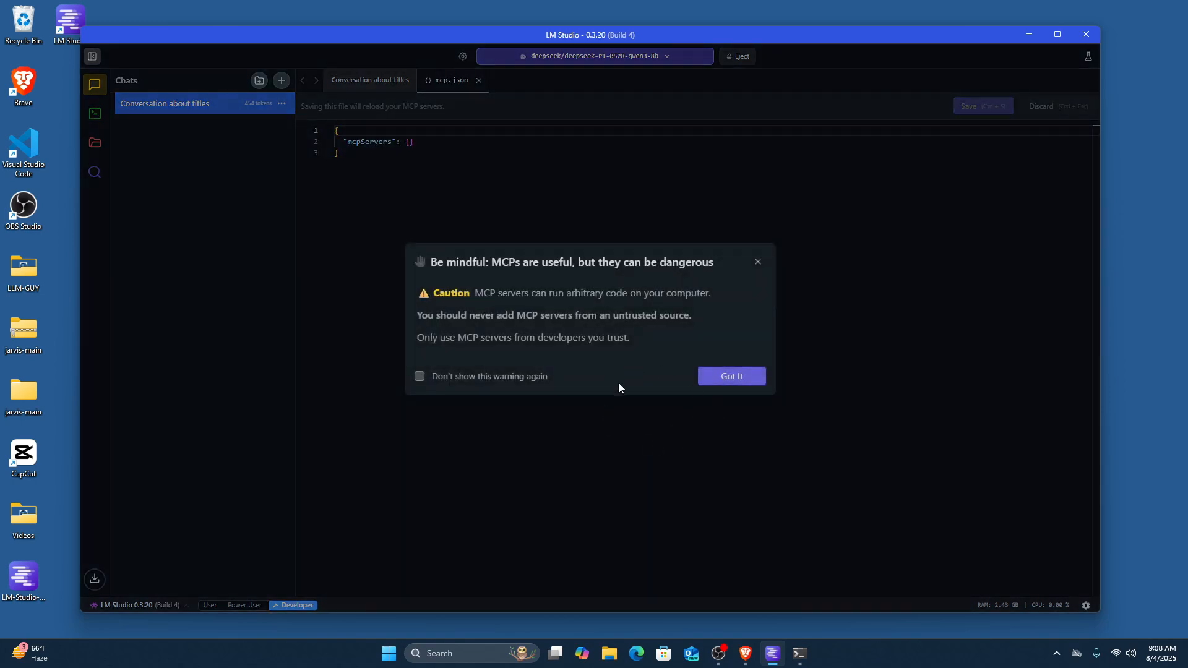
pyautogui.click(716, 379)
pyautogui.moveTo(459, 173); pyautogui.dragTo(303, 110)
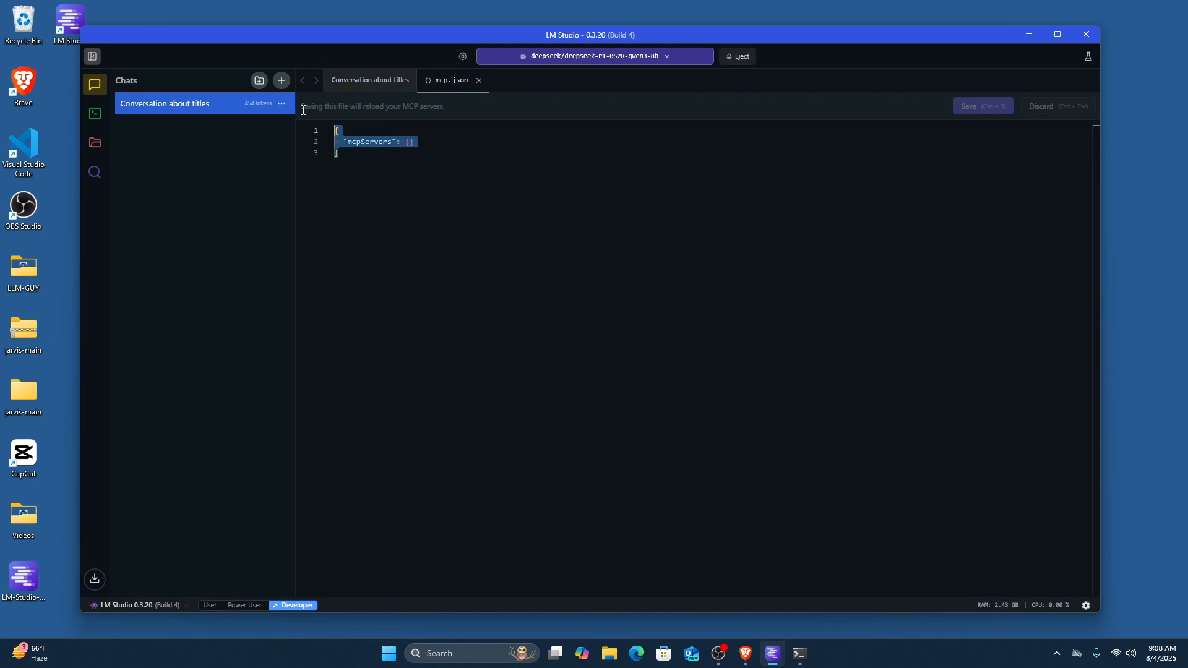
pyautogui.click(404, 184)
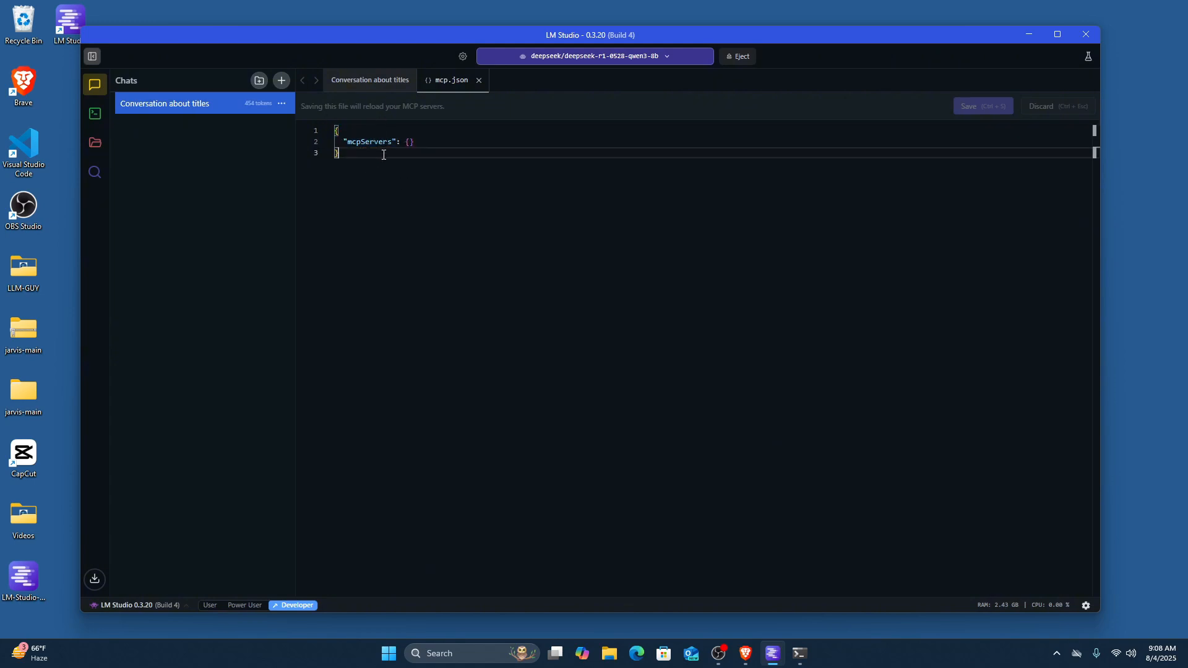
pyautogui.click(479, 80)
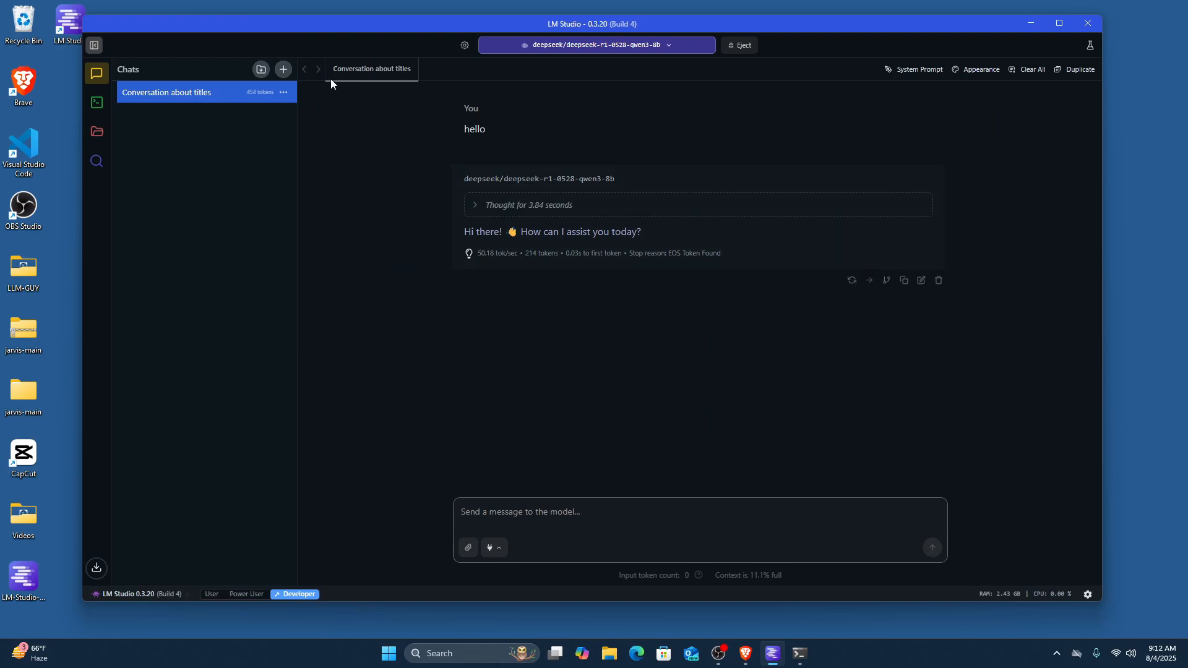
# Start the local API server from the developer page.
pyautogui.click(97, 104)
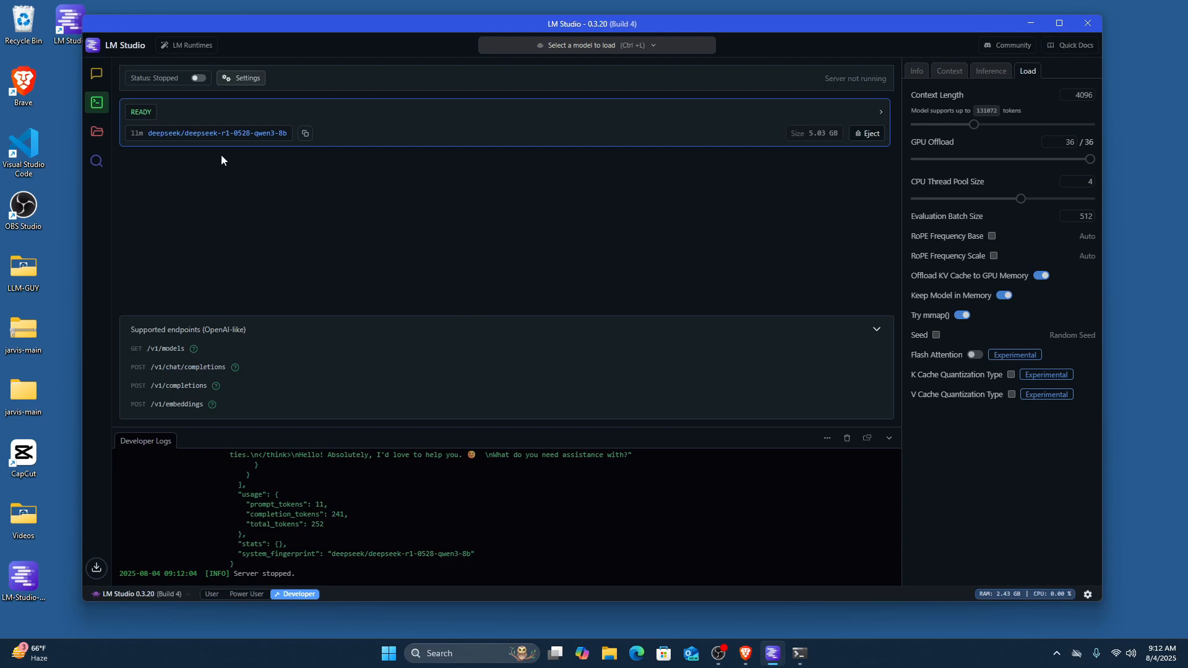
pyautogui.click(198, 79)
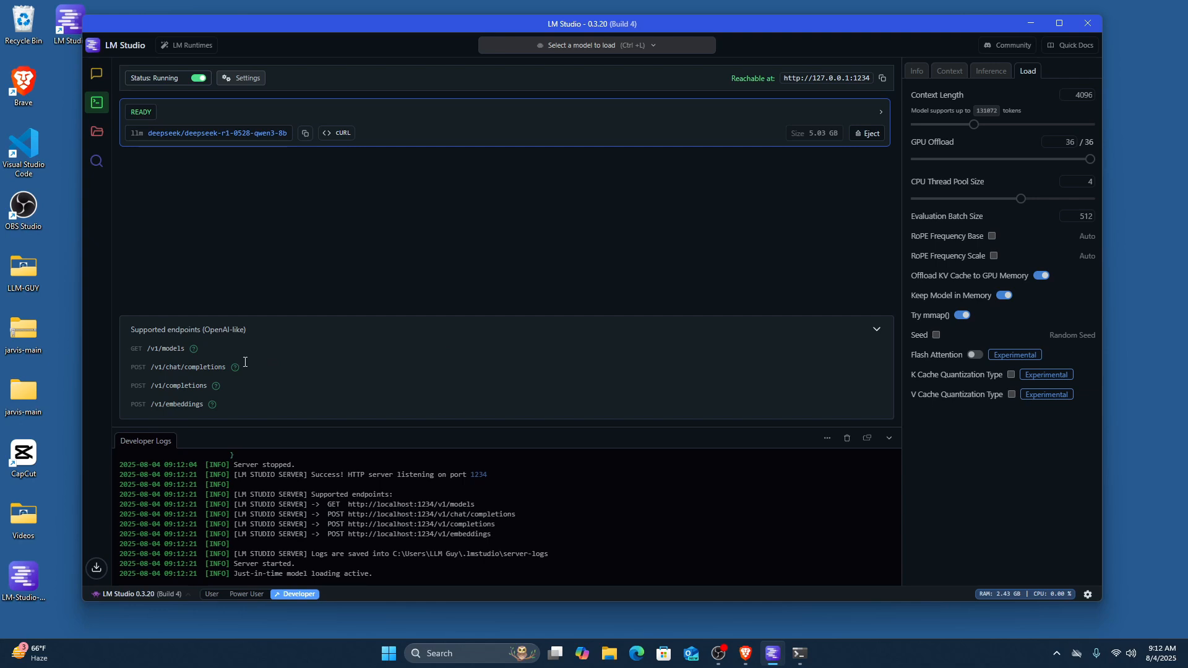
pyautogui.click(798, 653)
pyautogui.moveTo(635, 112); pyautogui.dragTo(559, 91)
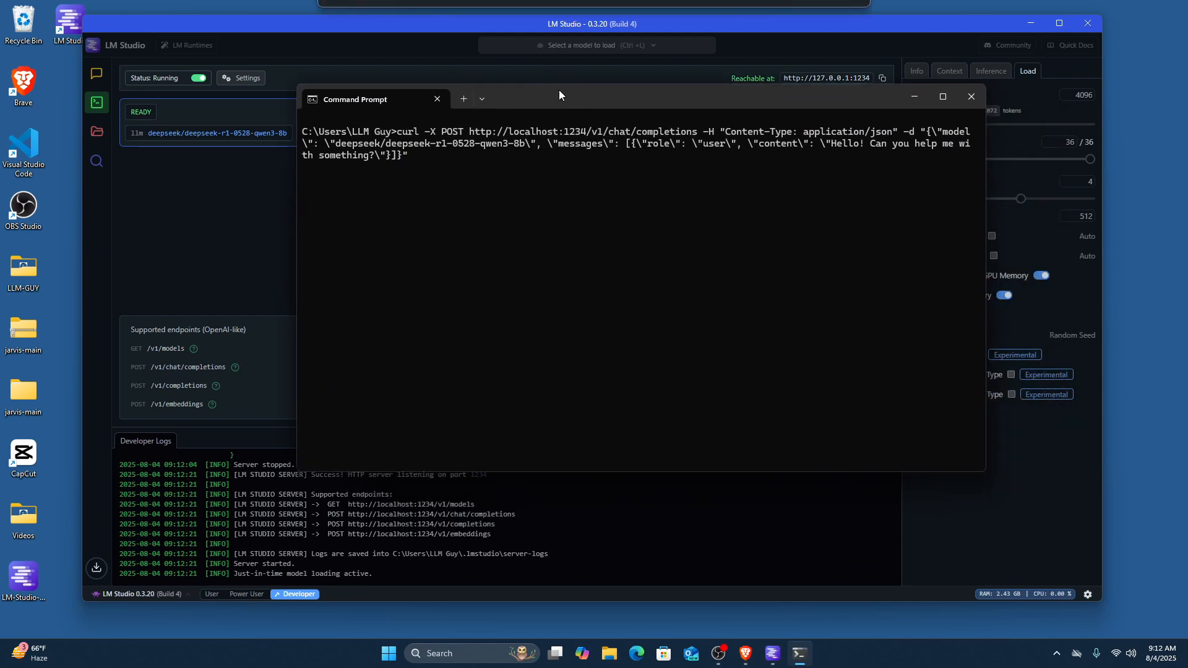
pyautogui.moveTo(468, 135); pyautogui.dragTo(699, 135)
pyautogui.moveTo(576, 84); pyautogui.dragTo(604, 75)
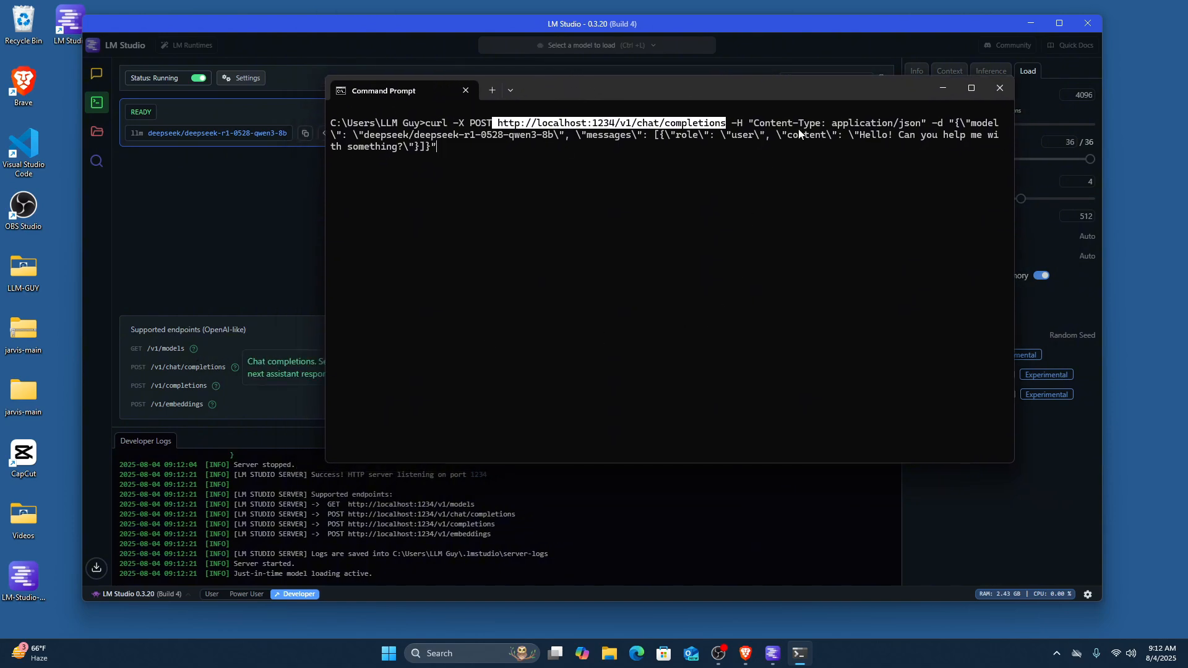
pyautogui.moveTo(750, 123); pyautogui.dragTo(995, 126)
pyautogui.moveTo(359, 134); pyautogui.dragTo(760, 136)
pyautogui.moveTo(850, 136); pyautogui.dragTo(915, 150)
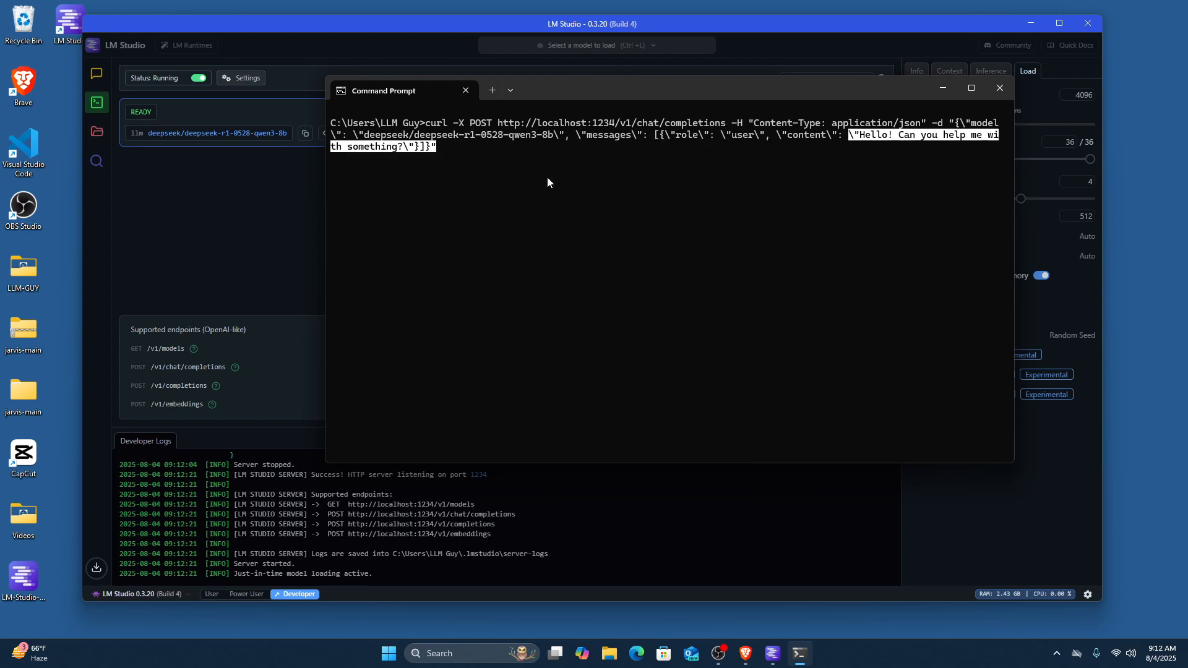
pyautogui.click(488, 150)
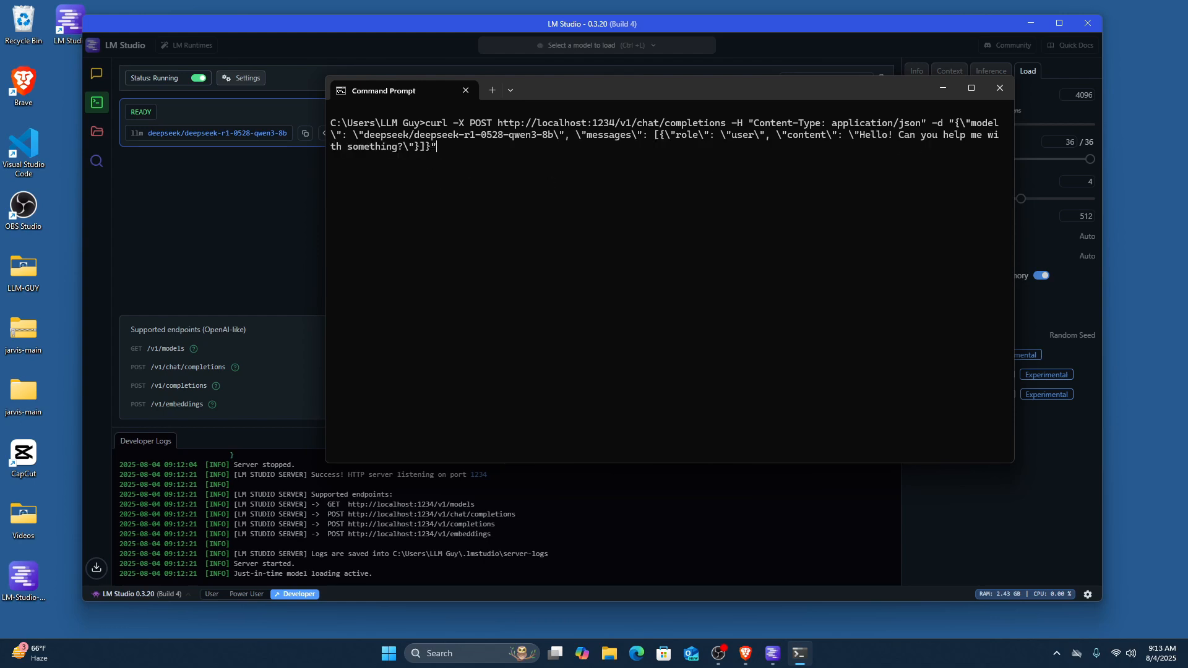
pyautogui.press('Return')
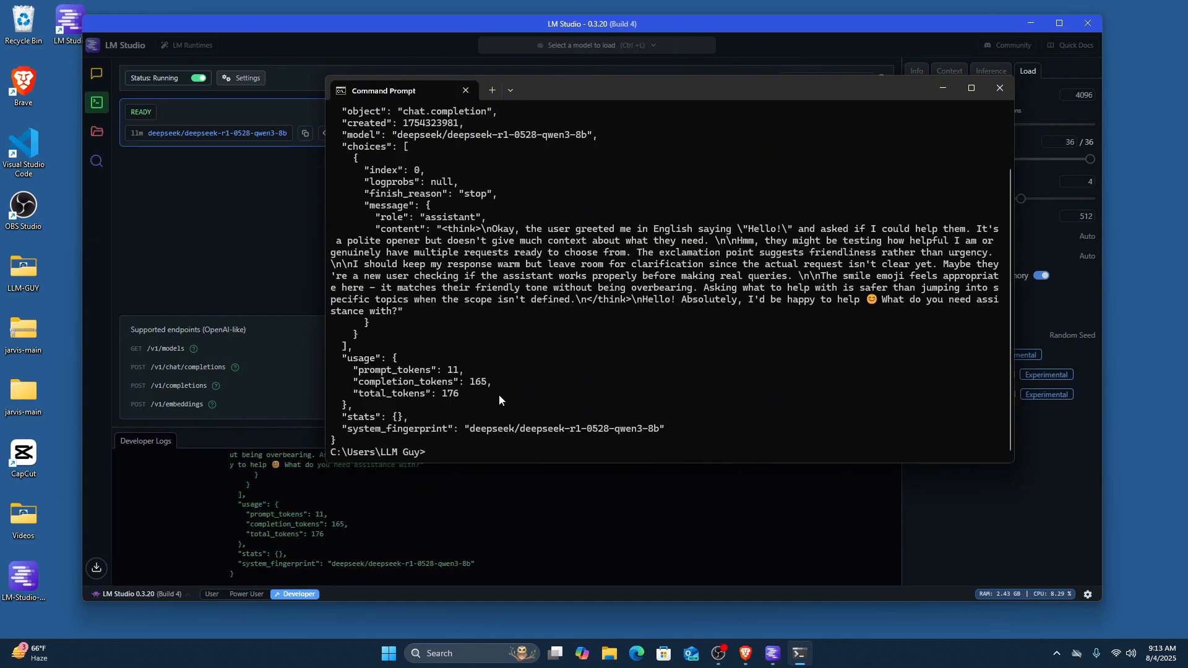
# Examine the assistant's message content in the chat completion response returned in Command Prompt.
pyautogui.scroll(1, 542, 234)
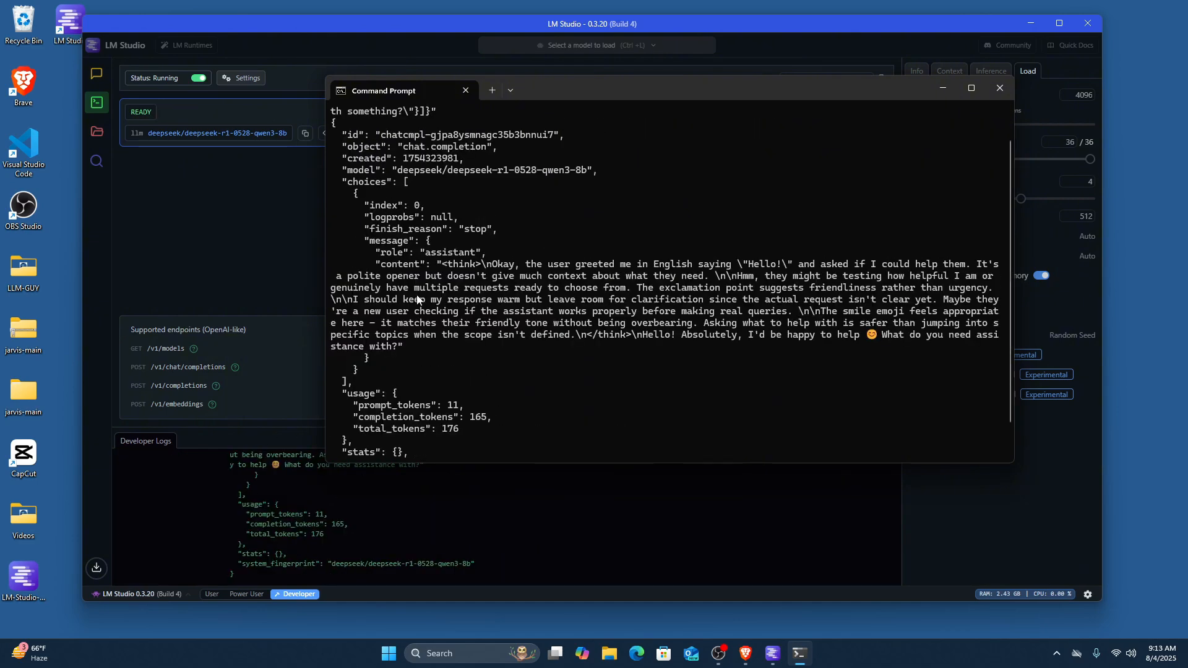
pyautogui.moveTo(487, 265); pyautogui.dragTo(684, 346)
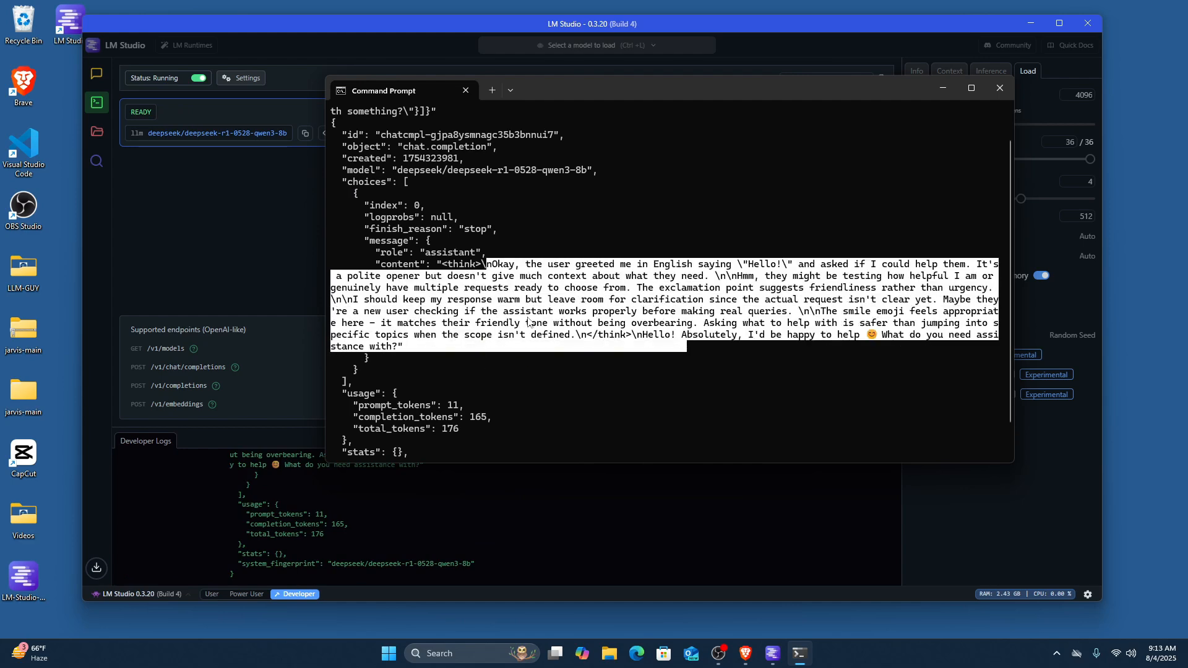
pyautogui.scroll(-1, 528, 322)
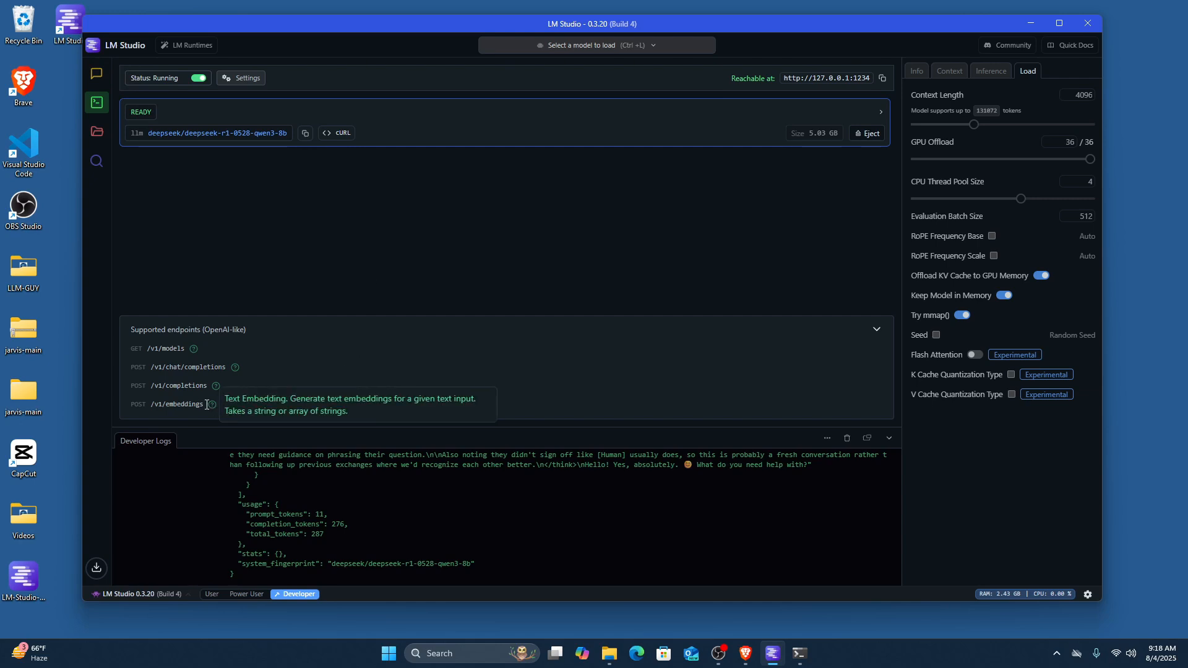
# Load the Nomic Embed Text v1.5 model on the local server for use with the /v1/embeddings endpoint.
pyautogui.moveTo(208, 405); pyautogui.dragTo(154, 405)
pyautogui.click(251, 395)
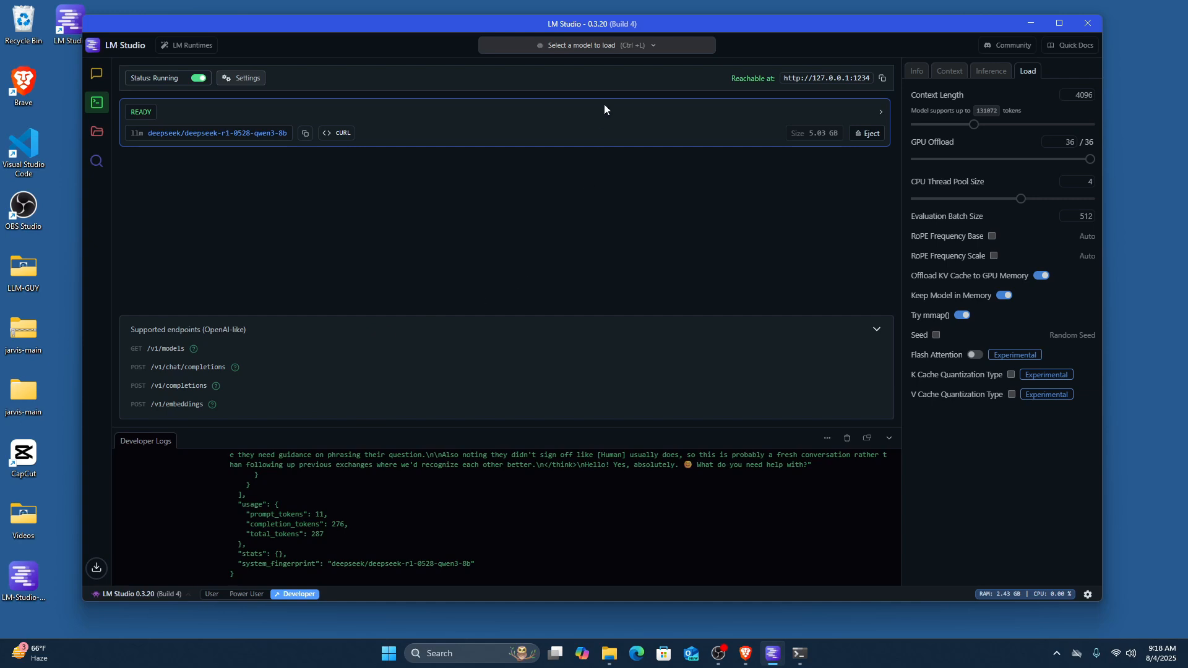
pyautogui.click(607, 51)
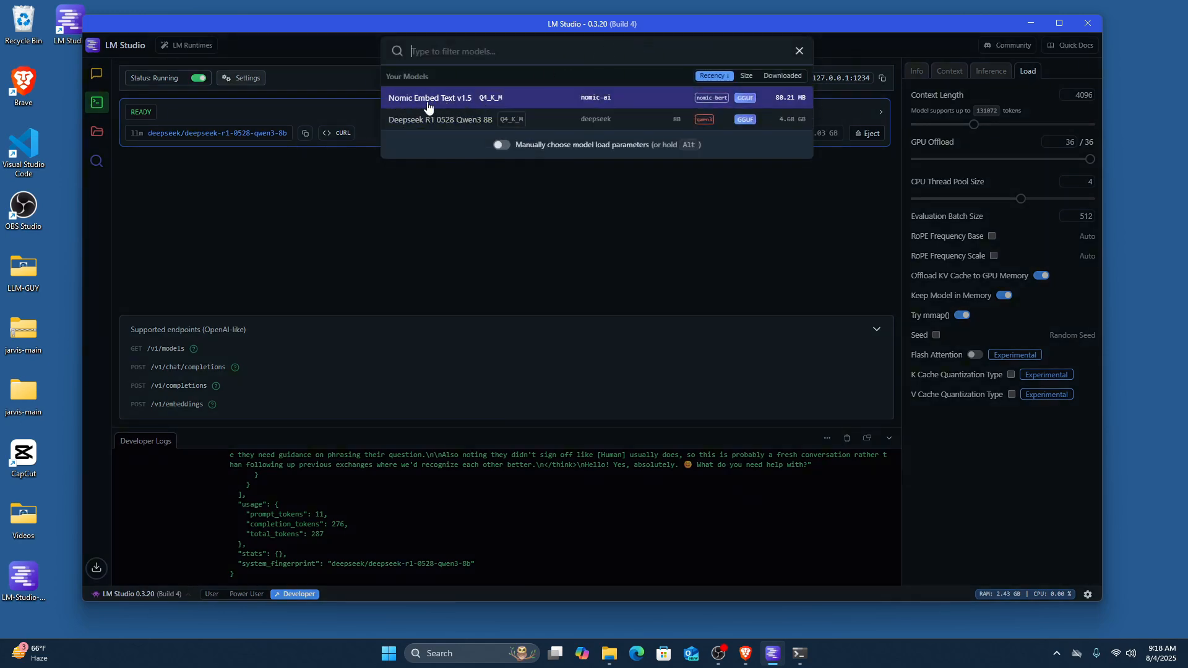
pyautogui.click(561, 100)
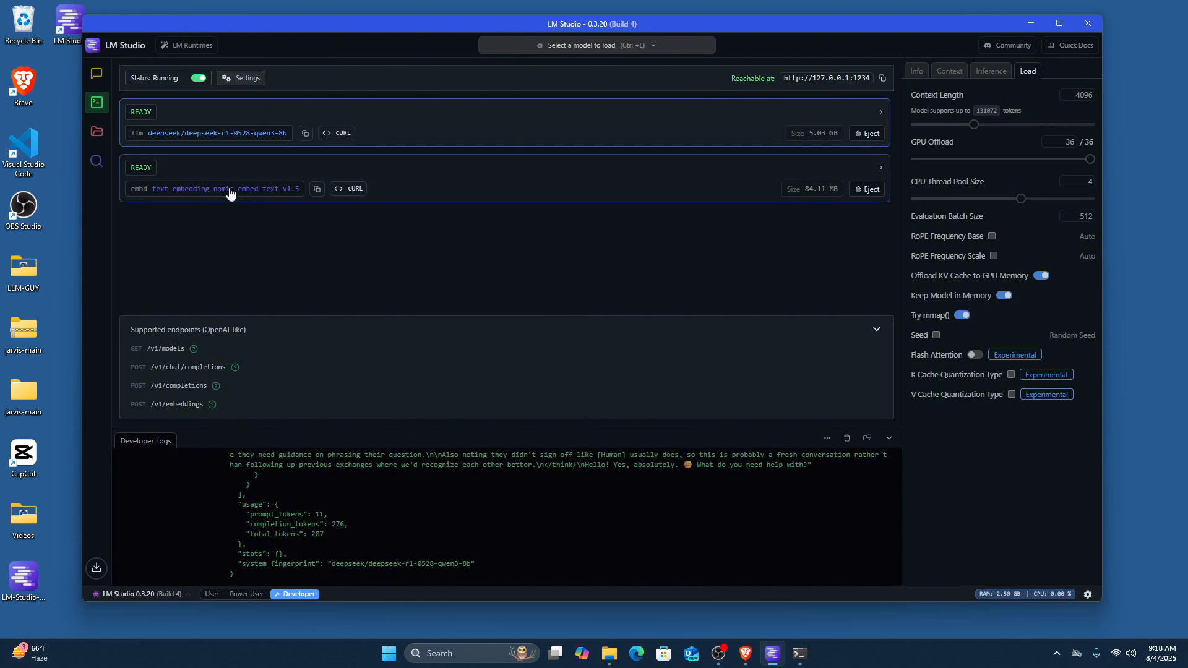
pyautogui.moveTo(210, 406)
pyautogui.click(800, 654)
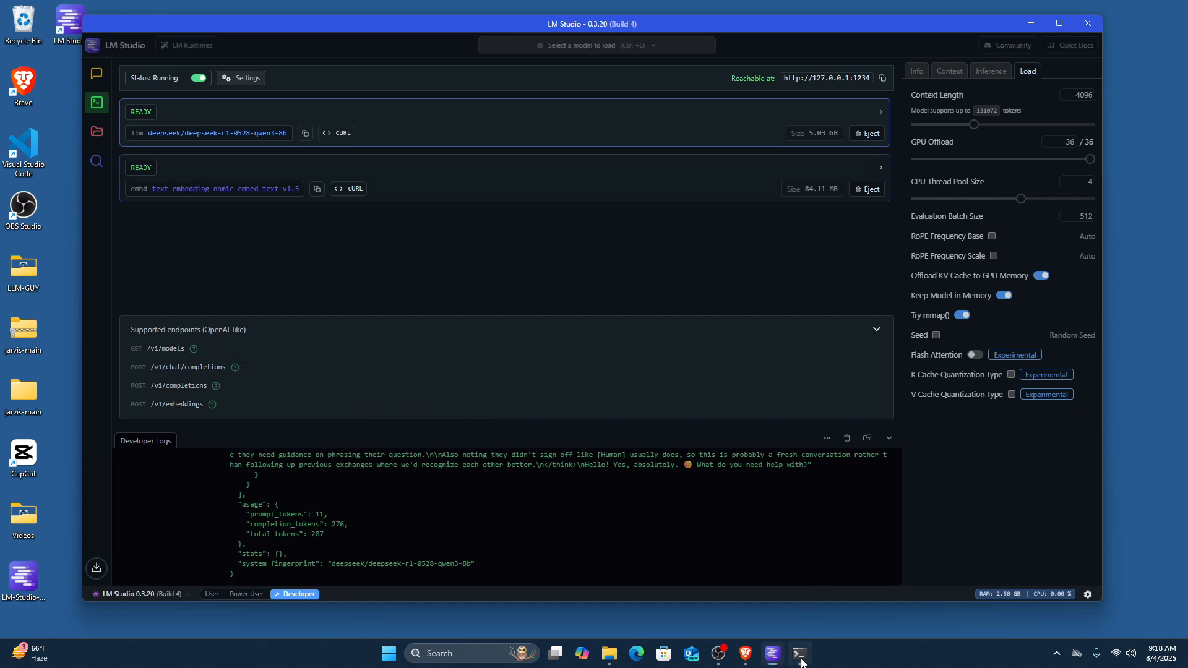
pyautogui.write('curl -X POST http://localhost:1234/v1/chat/completions -H "Content-Type: application/json" -d "{\\"model\\": \\"deepseek/deepseek-r1-0528-qwen3-8b\\", \\"messages\\": [{\\"role\\": \\"user\\", \\"content\\": \\"Hello! Can you help me with something?\\"}]}"')
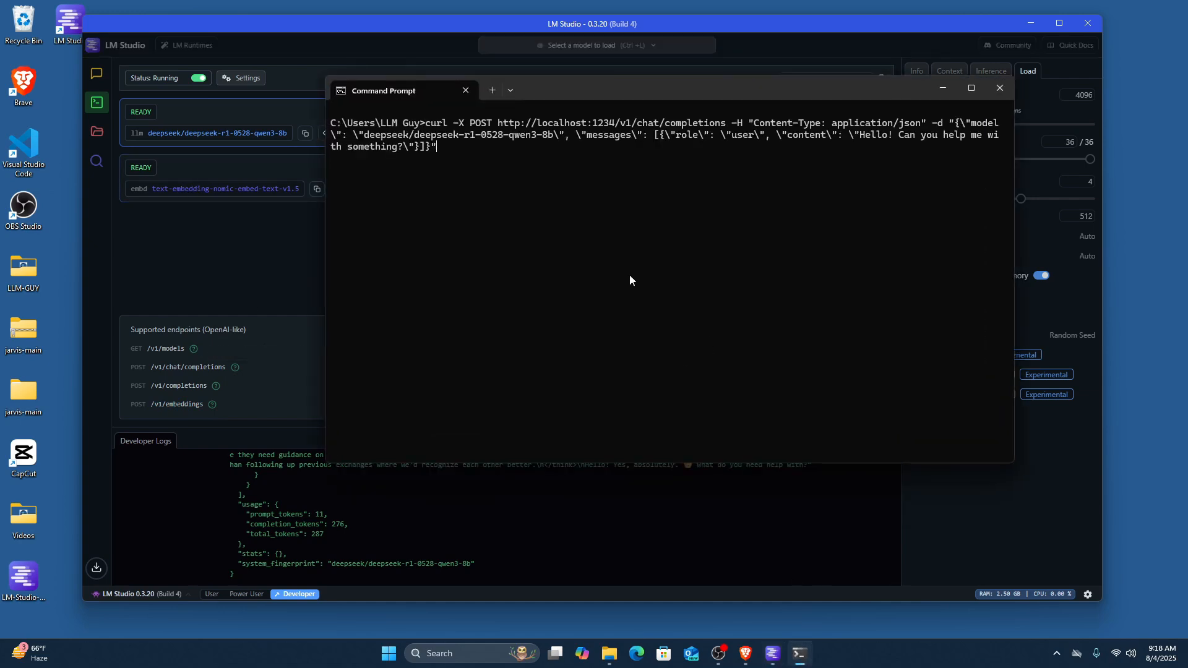
pyautogui.press('Escape')
pyautogui.write('curl -X POST http://localhost:1234/v1/embeddings -H "Content-Type: application/json" -d "{\\"input\\": \\"This is a test sentence.\\"}"')
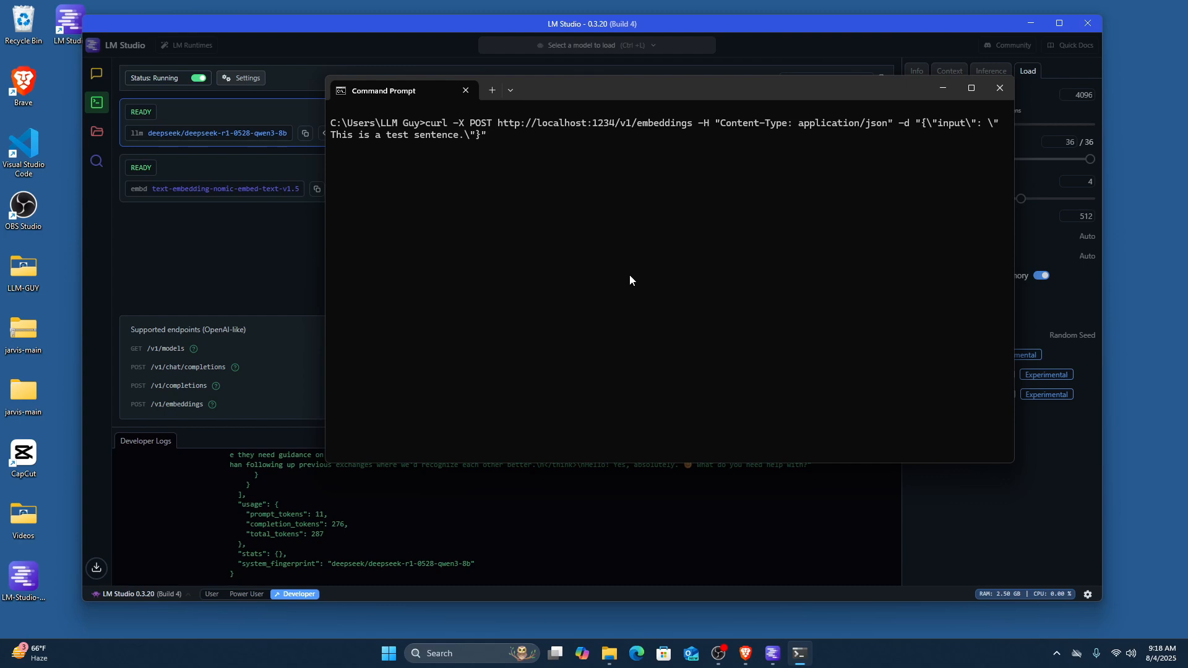
pyautogui.moveTo(494, 124); pyautogui.dragTo(691, 124)
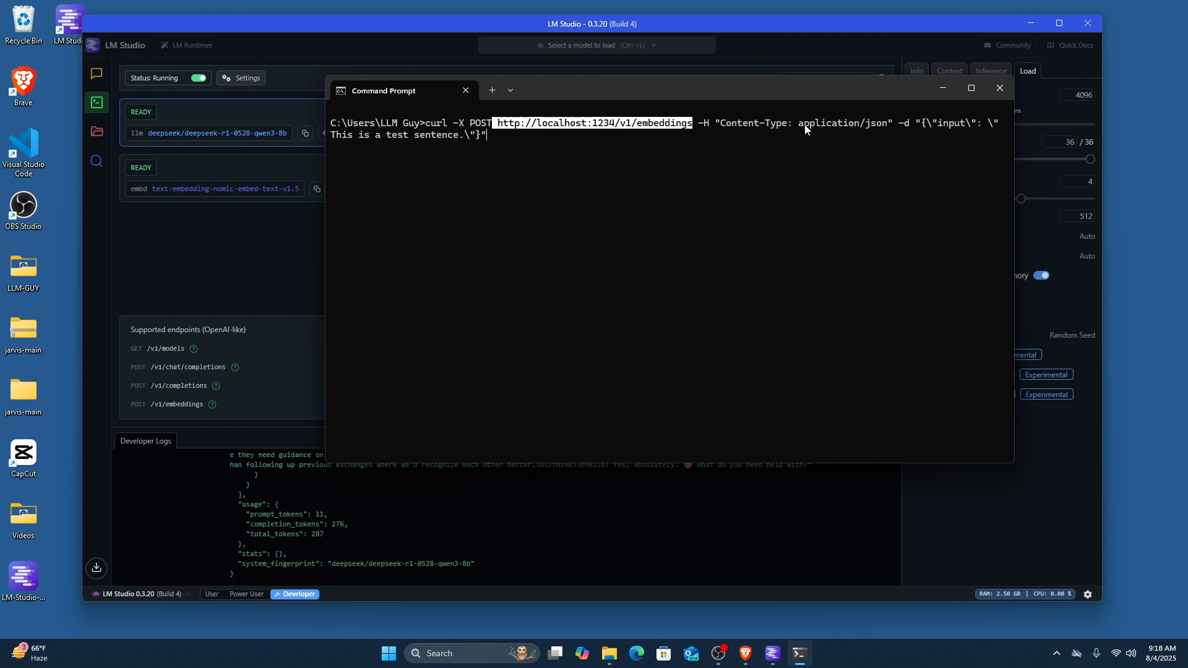
pyautogui.moveTo(799, 123); pyautogui.dragTo(887, 123)
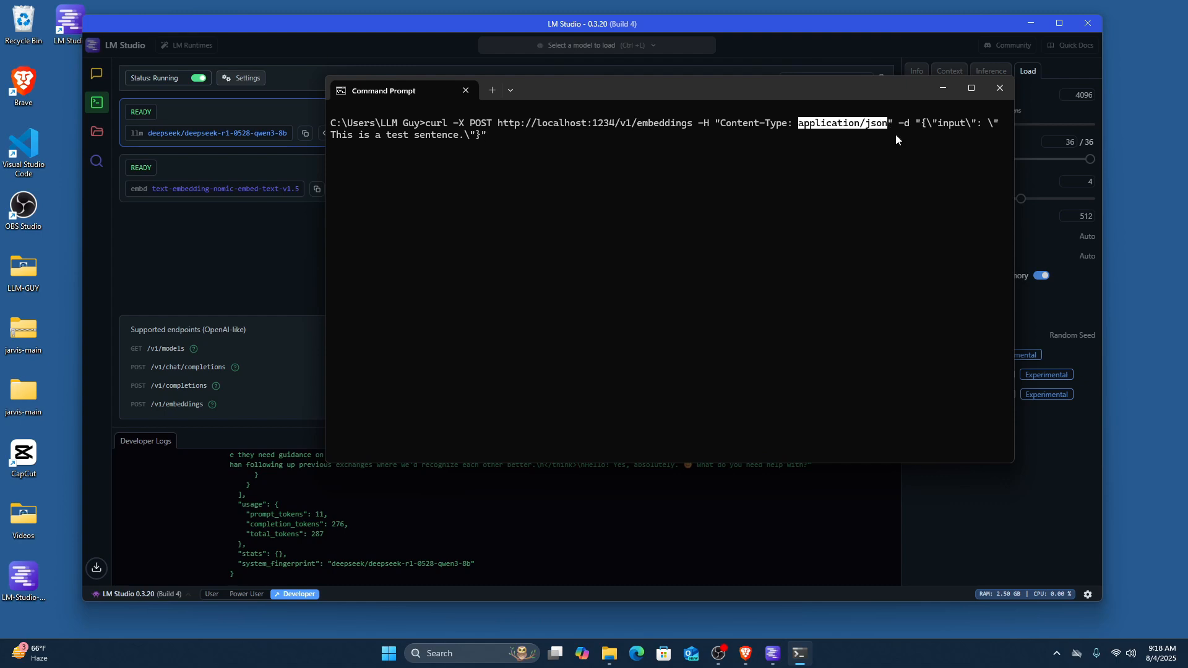
pyautogui.click(941, 127)
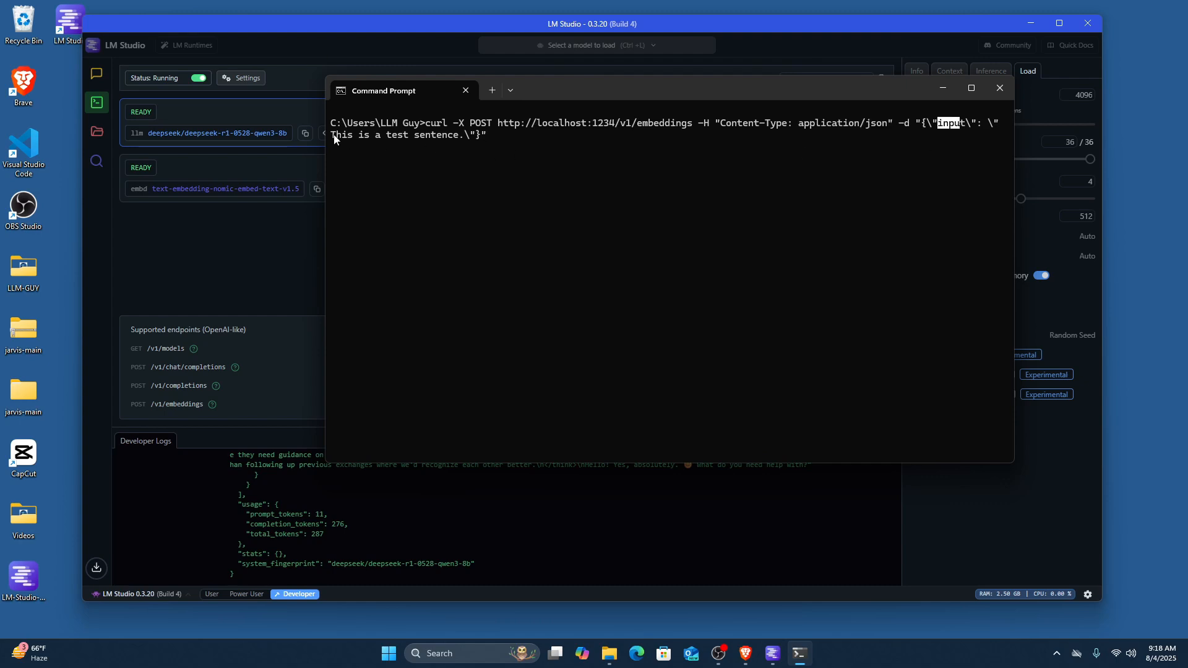
pyautogui.moveTo(332, 135); pyautogui.dragTo(459, 137)
pyautogui.click(526, 169)
pyautogui.press('Return')
# Look through the embedding vector values returned for the test sentence.
pyautogui.scroll(5, 438, 339)
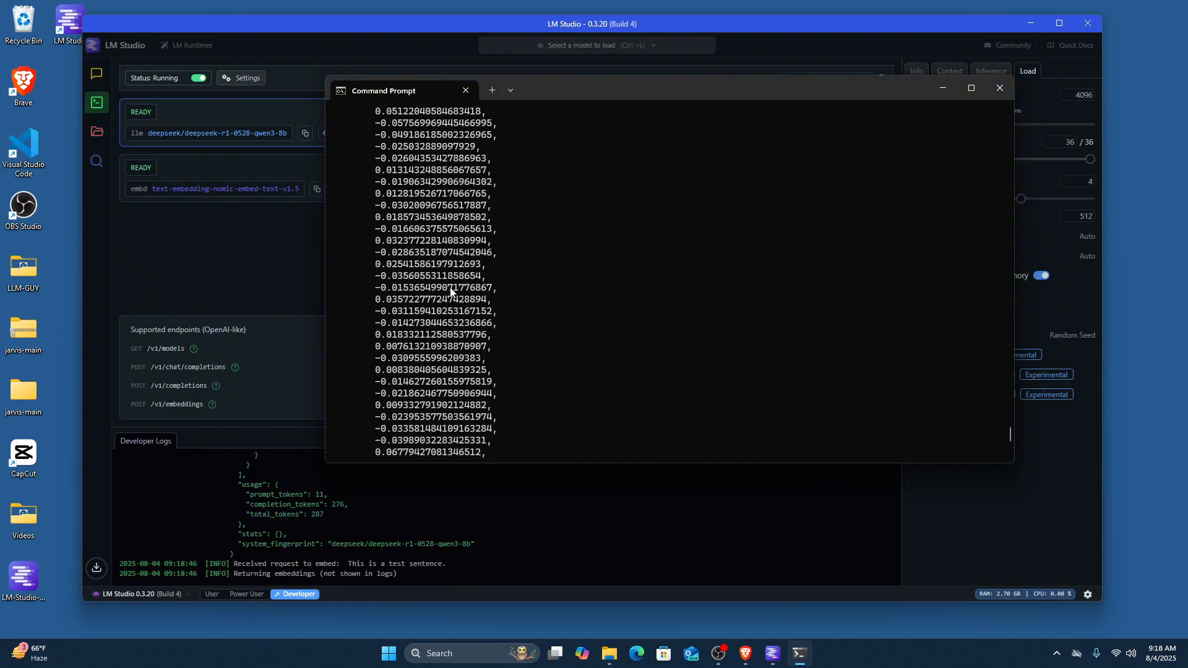
pyautogui.scroll(8, 438, 339)
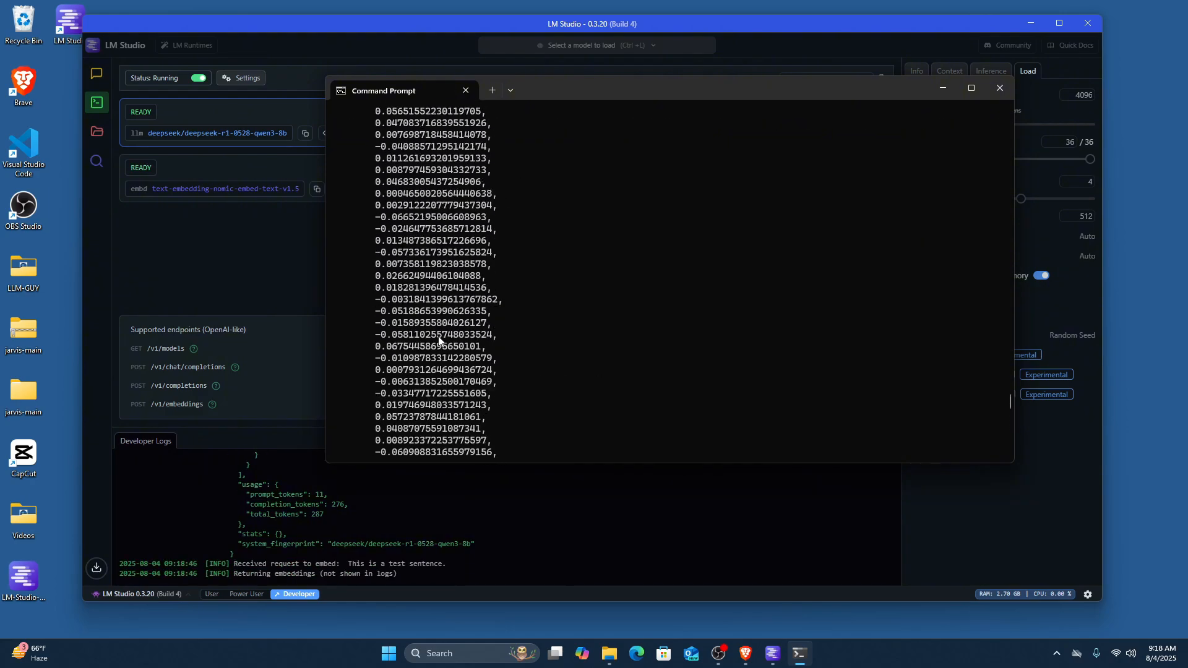
pyautogui.scroll(10, 545, 375)
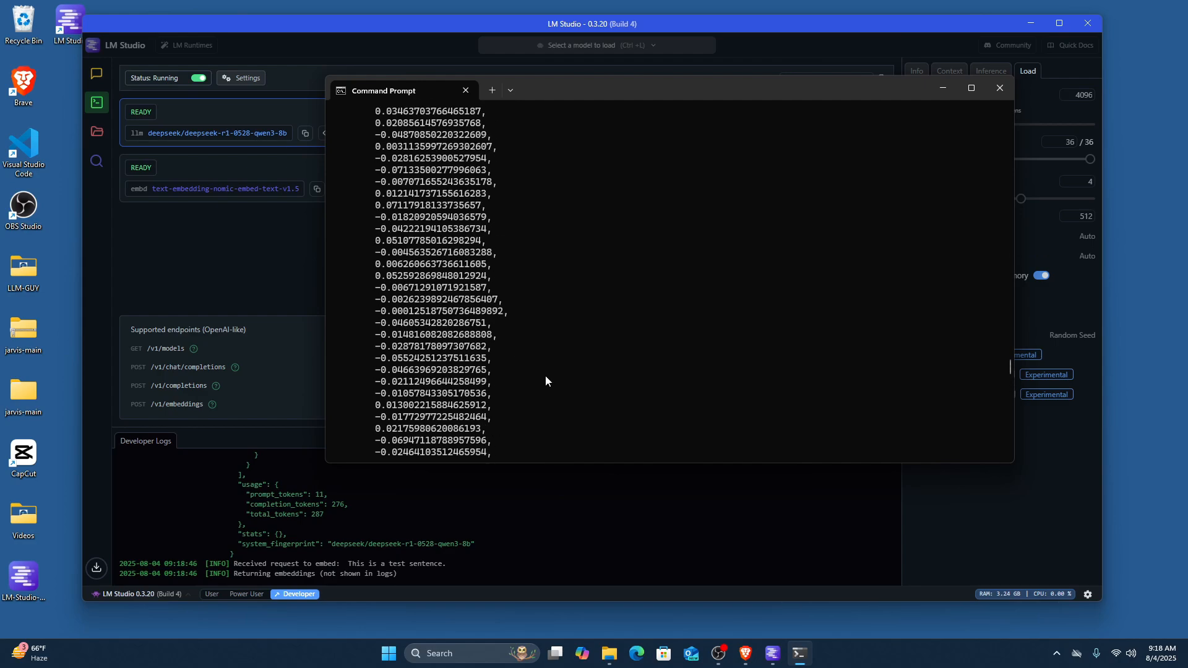
pyautogui.scroll(15, 545, 375)
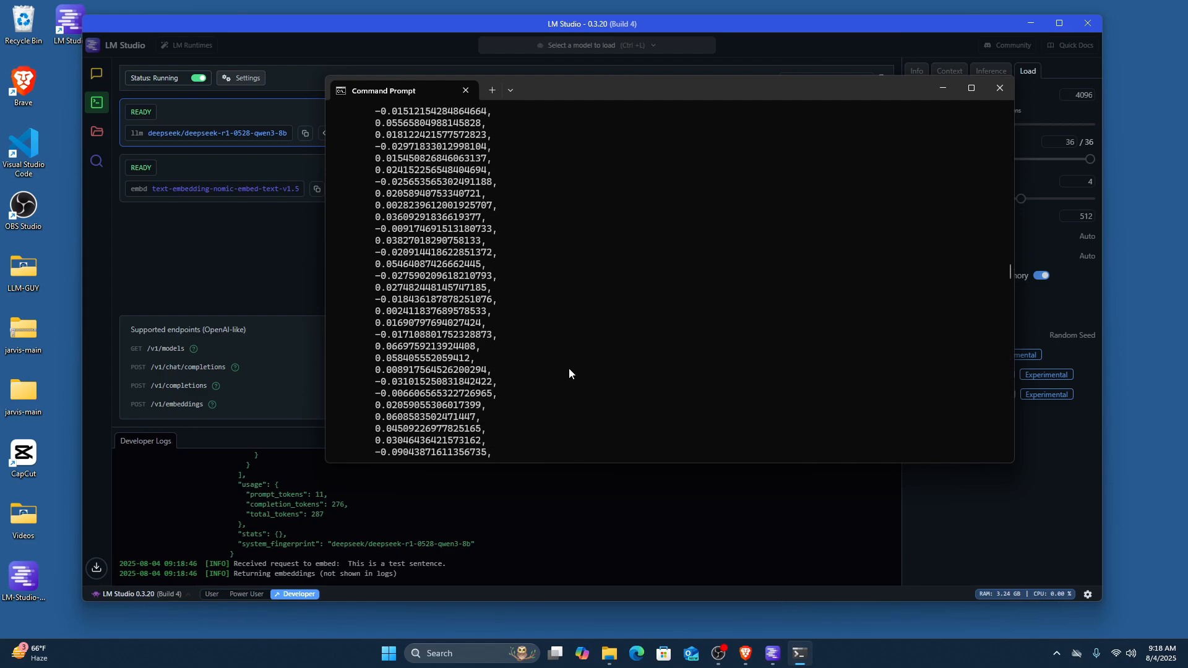
pyautogui.scroll(10, 569, 369)
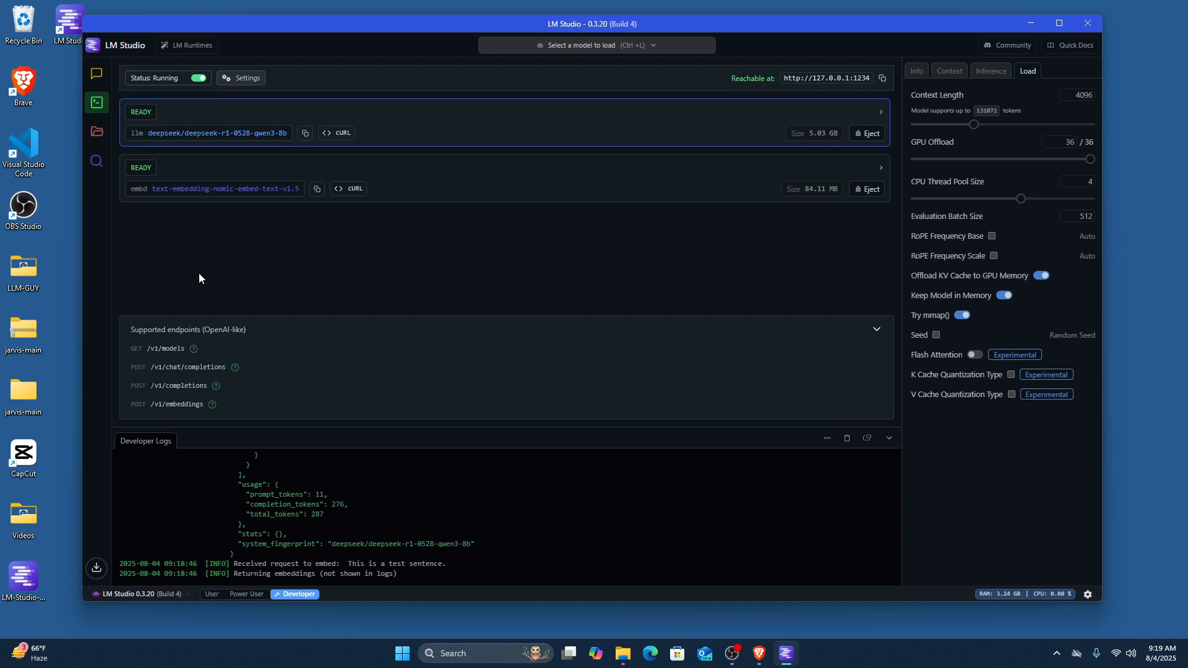
# Revisit the chat in LM Studio, return to the developer page and copy the DeepSeek model's cURL command.
pyautogui.click(96, 73)
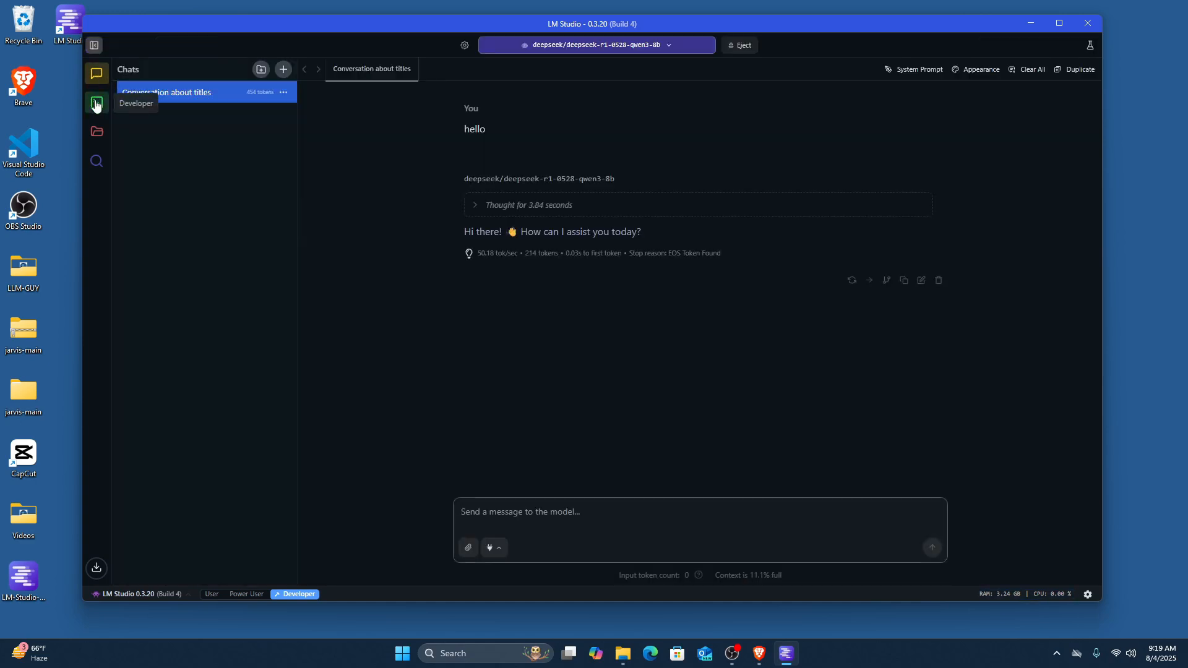
pyautogui.click(95, 103)
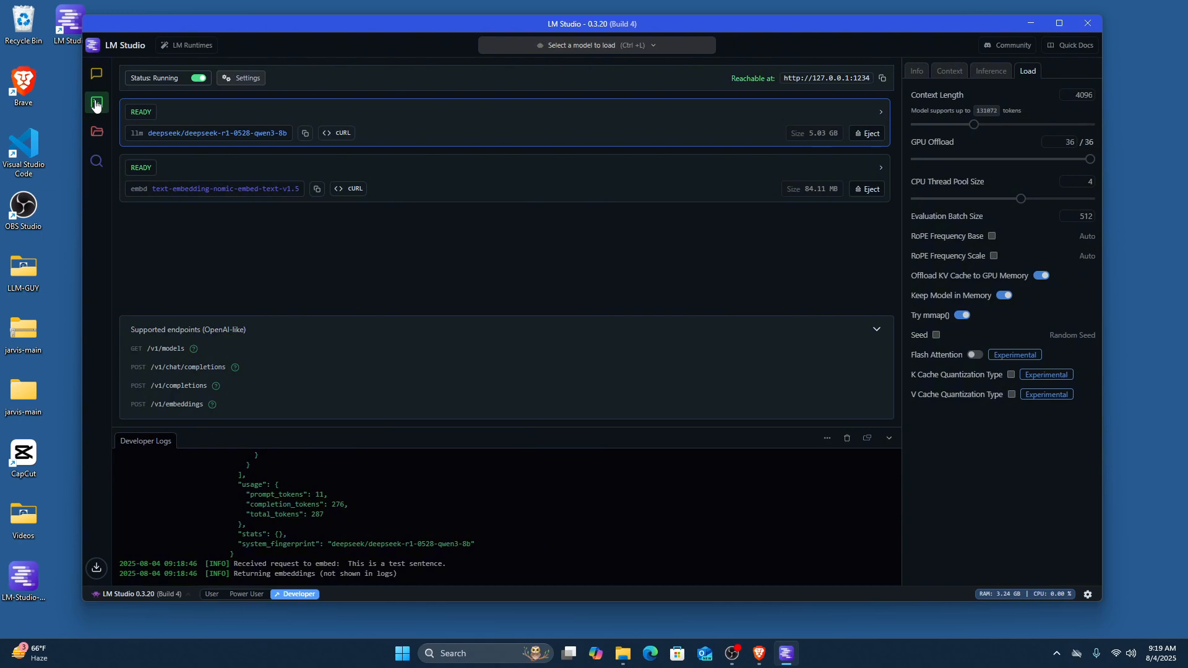
pyautogui.click(339, 133)
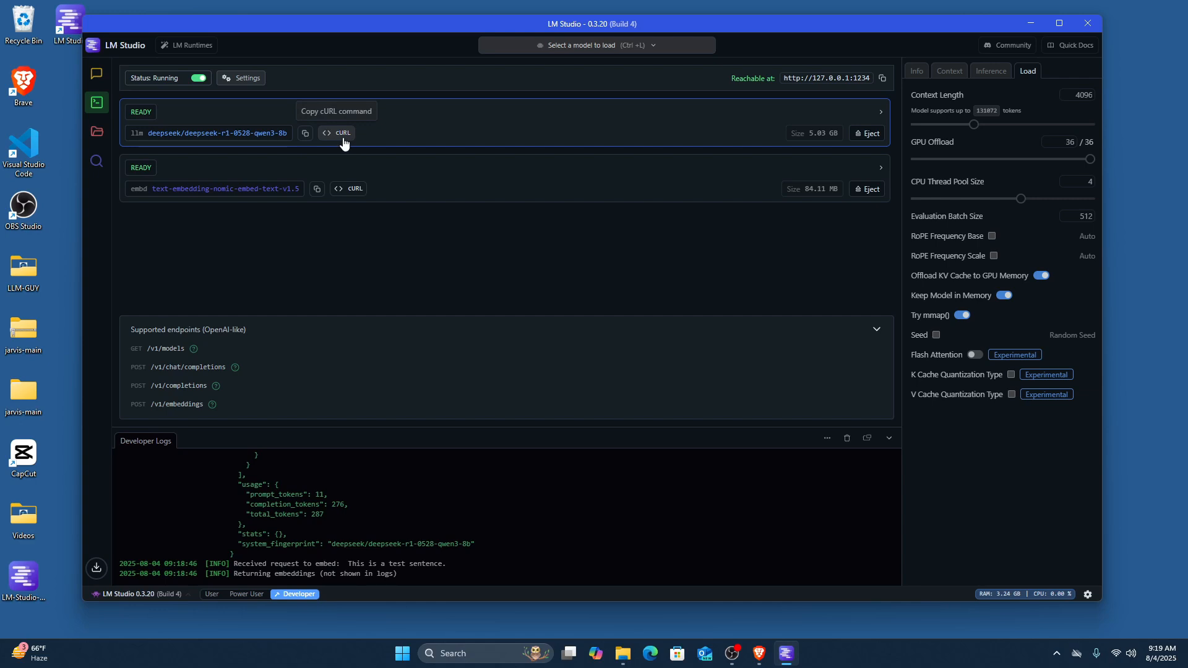
# Review the DeepSeek model's inference settings, context settings, and model and API usage information.
pyautogui.click(989, 68)
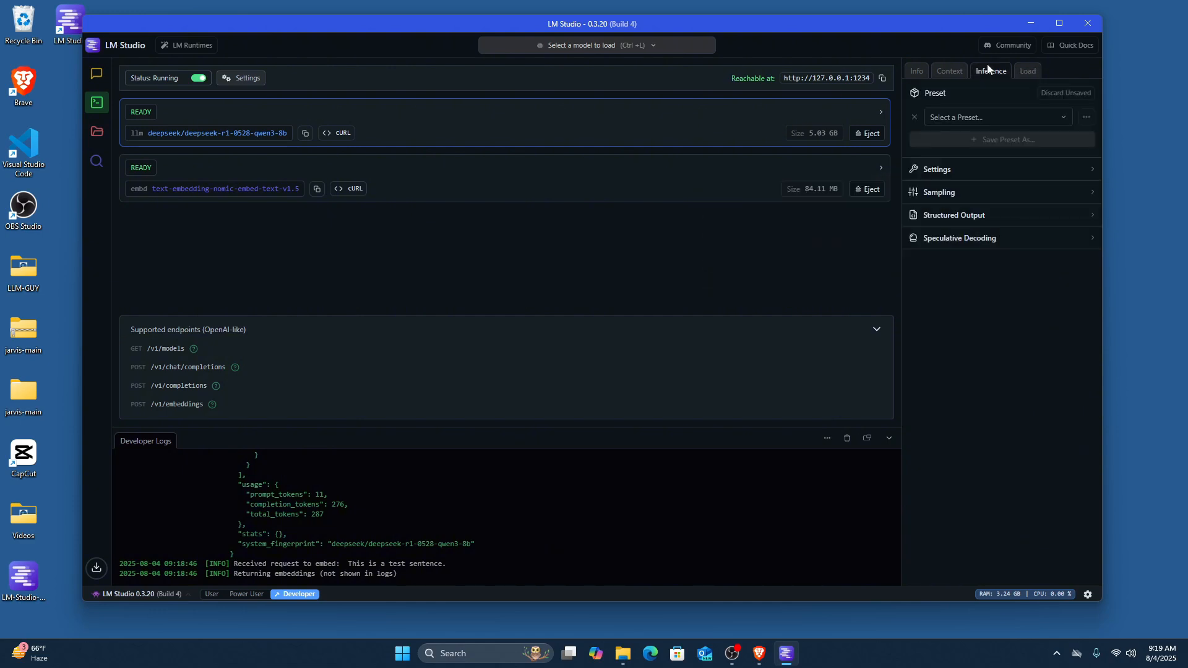
pyautogui.click(948, 72)
pyautogui.click(917, 71)
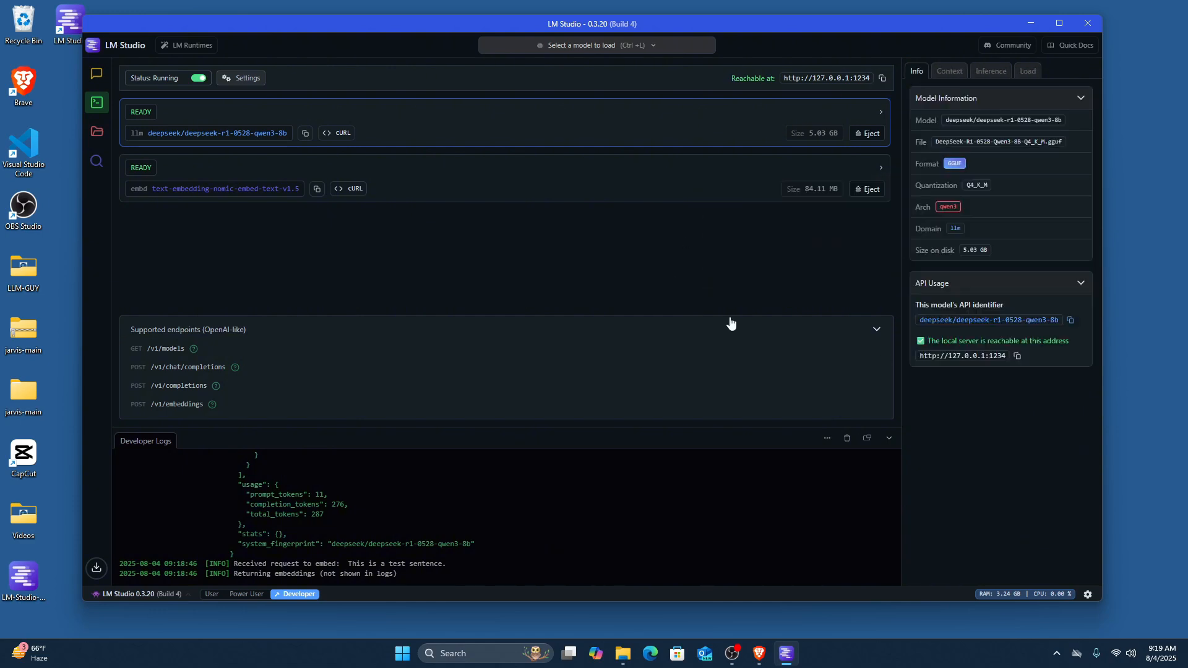